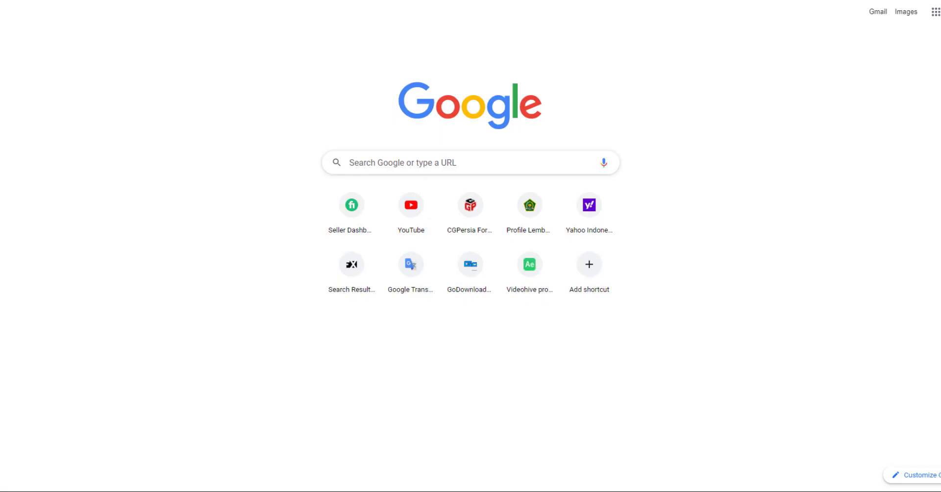
- Search the web for "replica studio"
{"action": "key", "text": "ctrl+l"}
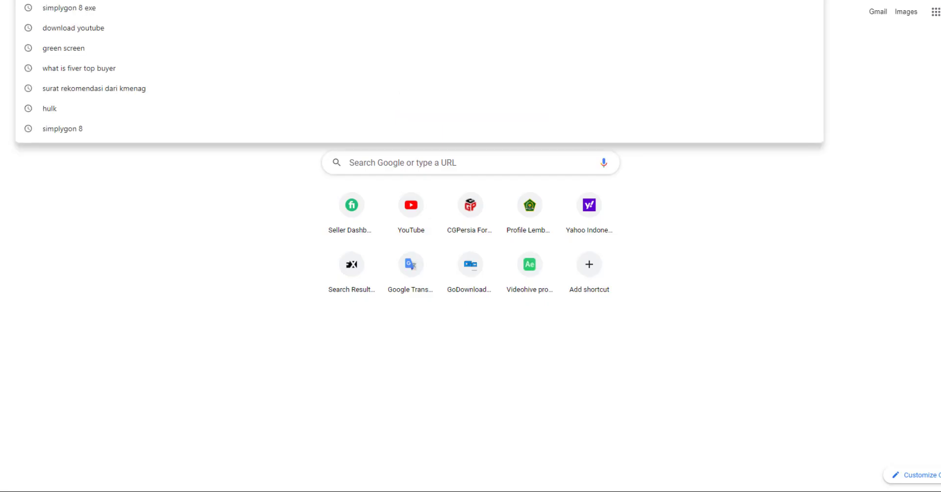
{"action": "type", "text": "replica studio"}
{"action": "key", "text": "Return"}
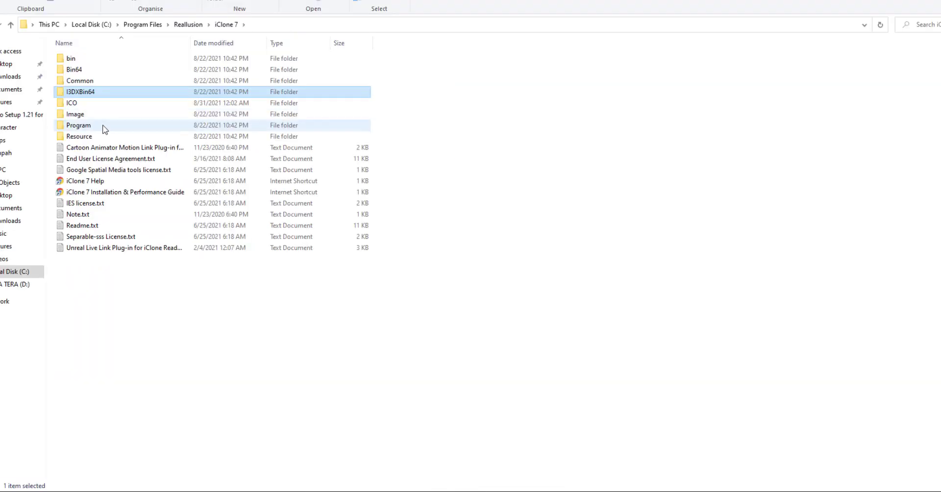
- Switch to File Explorer and go to the OpenPlugin folder inside Bin64 of the iClone 7 installation
{"action": "double_click", "coordinate": [104, 126]}
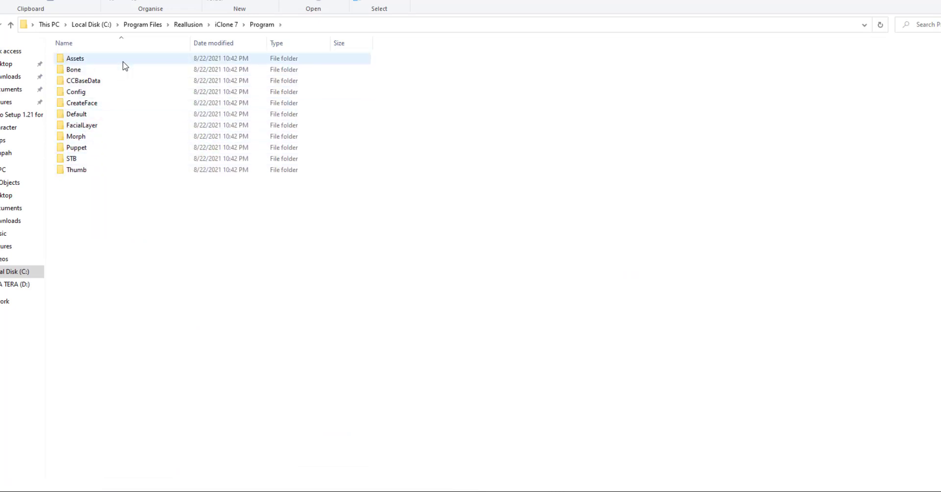
{"action": "key", "text": "alt+Up"}
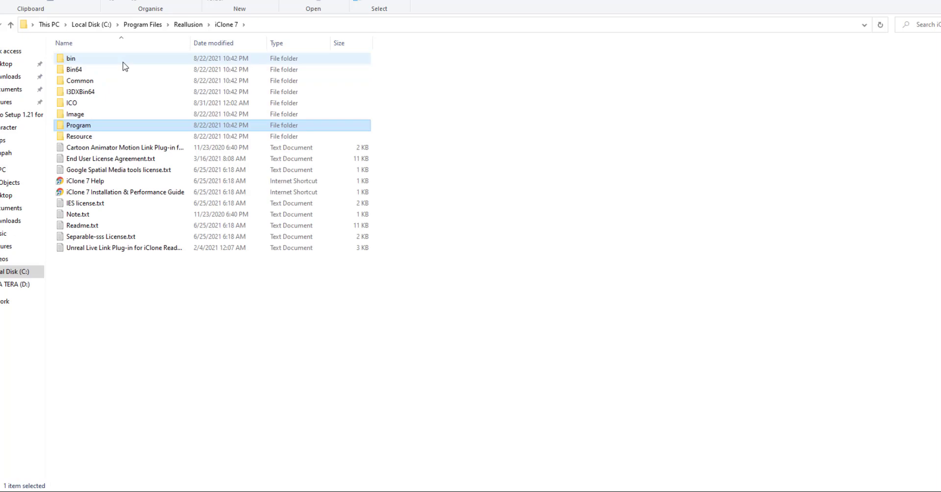
{"action": "key", "text": "alt+Up"}
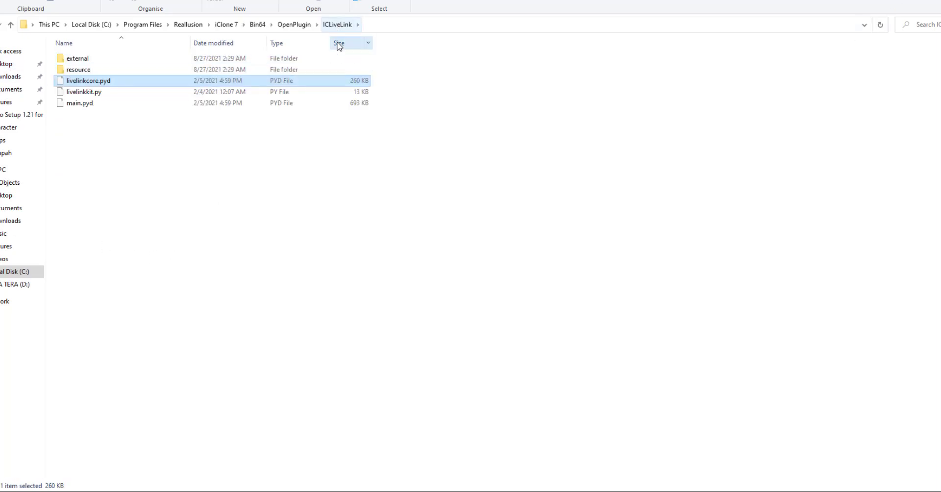
{"action": "left_click", "coordinate": [301, 28]}
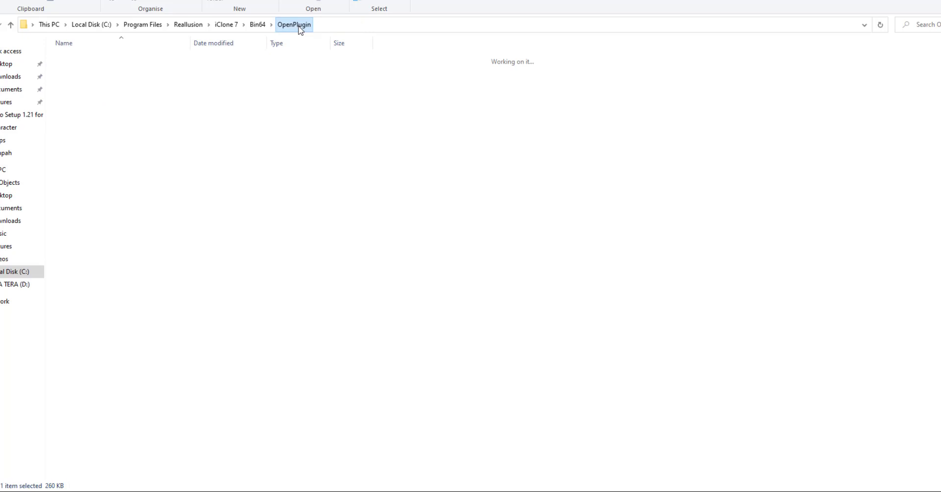
{"action": "left_click", "coordinate": [180, 115]}
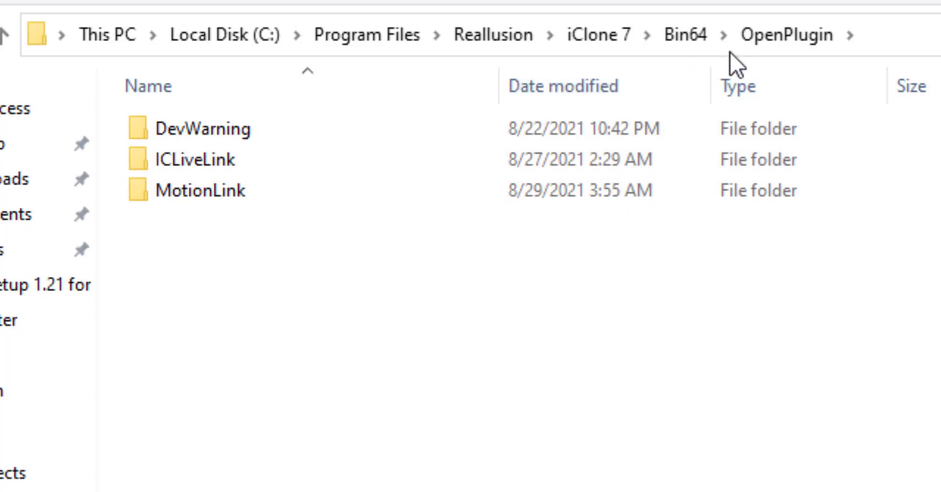
- Create a new folder named Replicastudio inside the OpenPlugin folder
{"action": "right_click", "coordinate": [575, 364]}
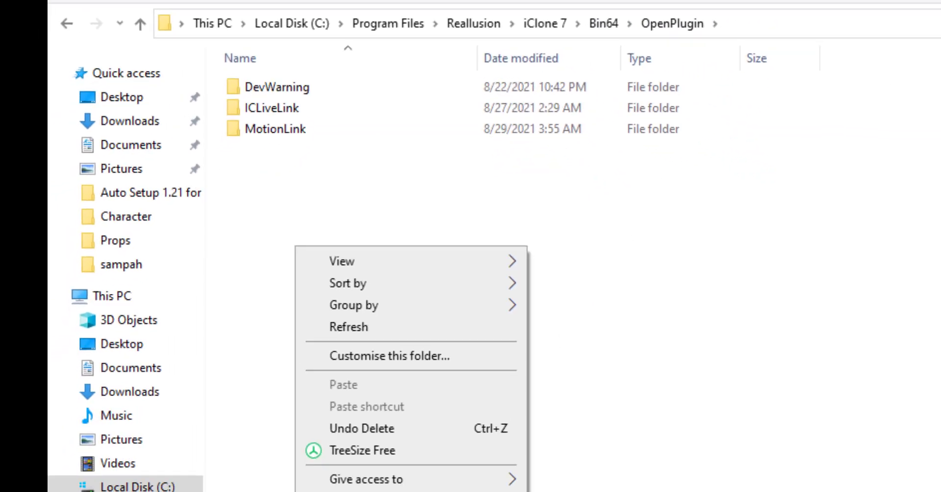
{"action": "key", "text": "ctrl+shift+n"}
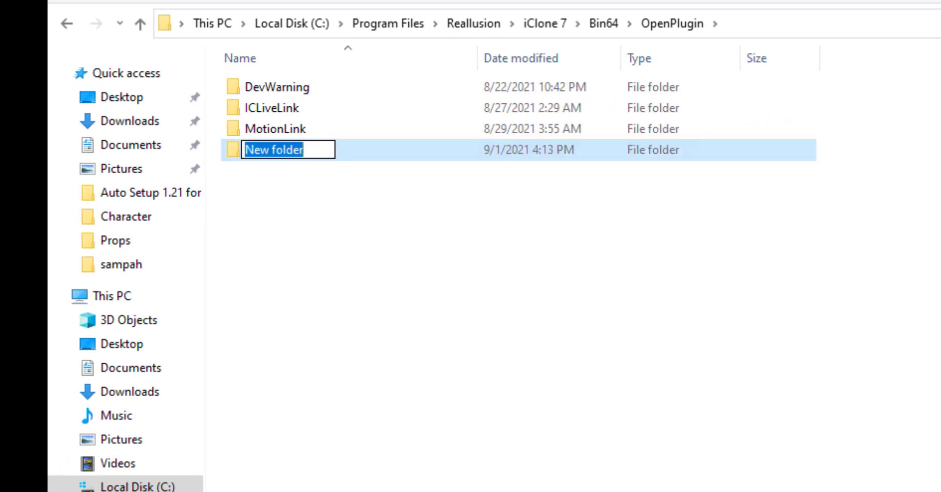
{"action": "type", "text": "Rec"}
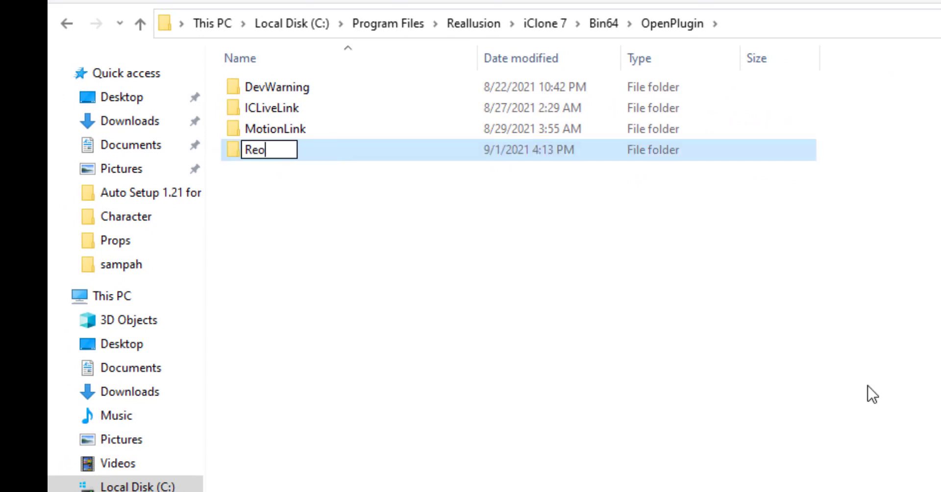
{"action": "key", "text": "BackSpace"}
{"action": "type", "text": "plica"}
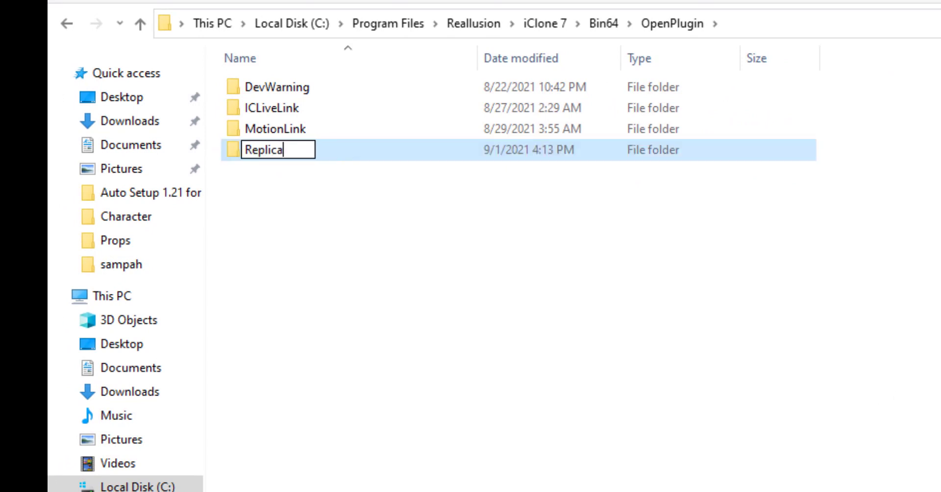
{"action": "type", "text": "studio"}
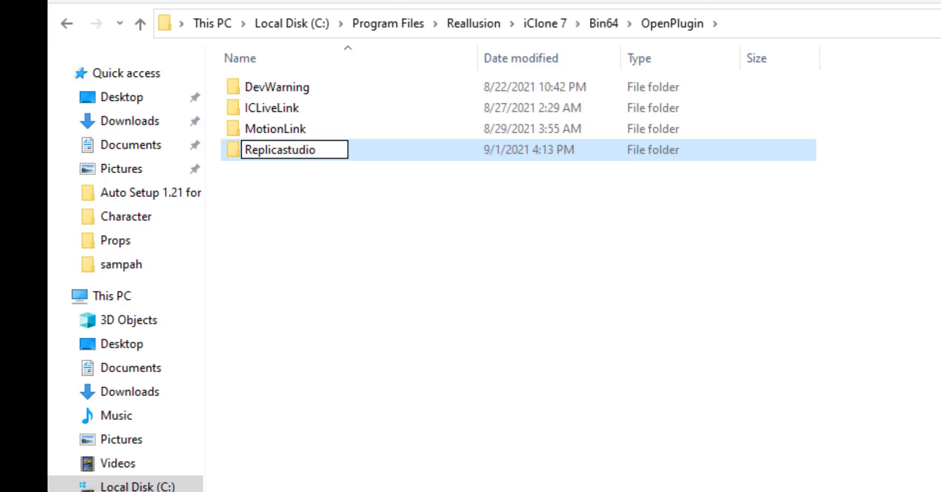
{"action": "key", "text": "Return"}
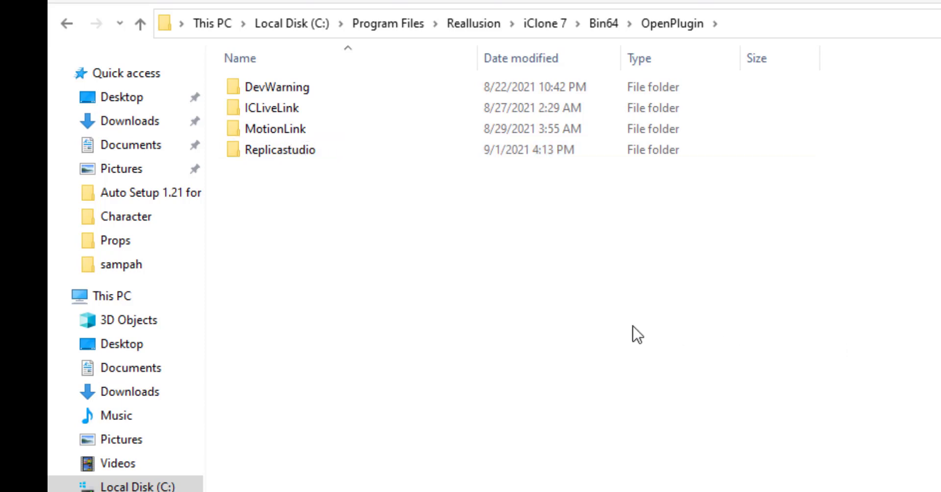
- Paste the copied plugin files into the Replicastudio folder, granting administrator permission for the copy
{"action": "double_click", "coordinate": [372, 158]}
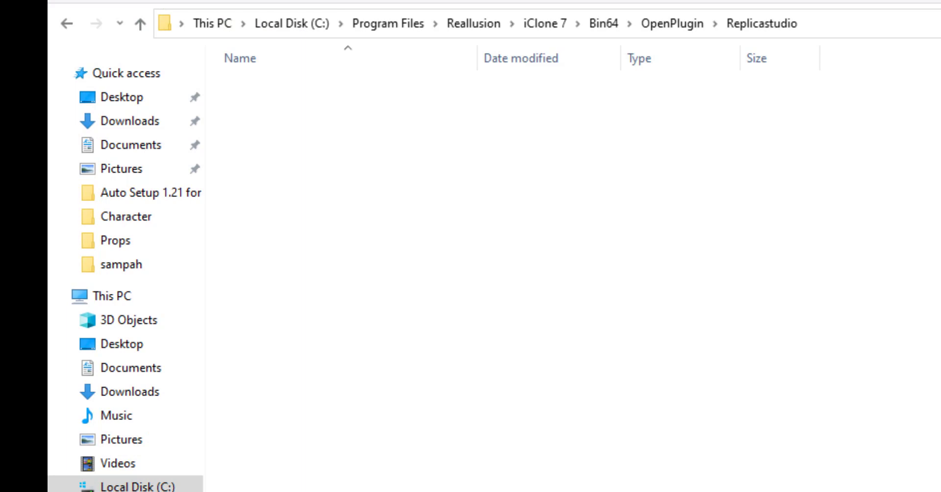
{"action": "right_click", "coordinate": [727, 289]}
{"action": "left_click", "coordinate": [630, 430]}
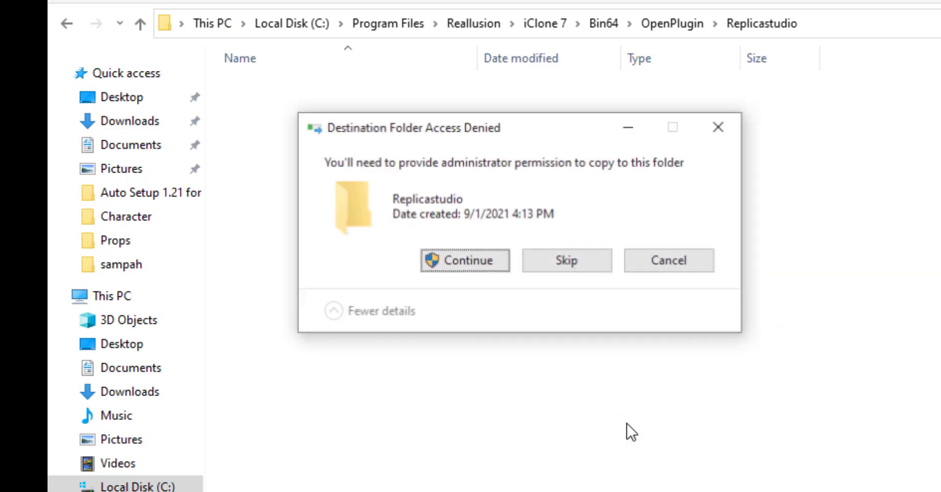
{"action": "left_click", "coordinate": [485, 265]}
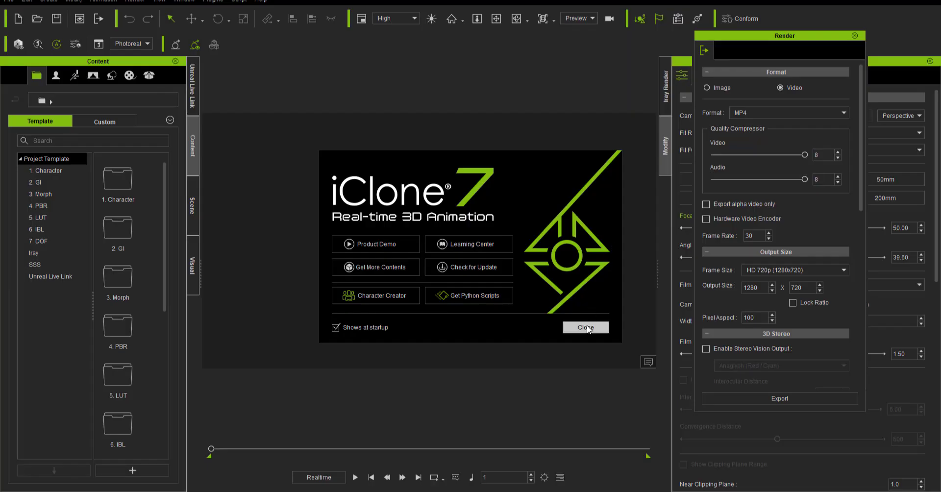
- Dismiss the iClone 7 startup screen and close the Render settings window
{"action": "left_click", "coordinate": [587, 328]}
{"action": "left_click", "coordinate": [854, 36]}
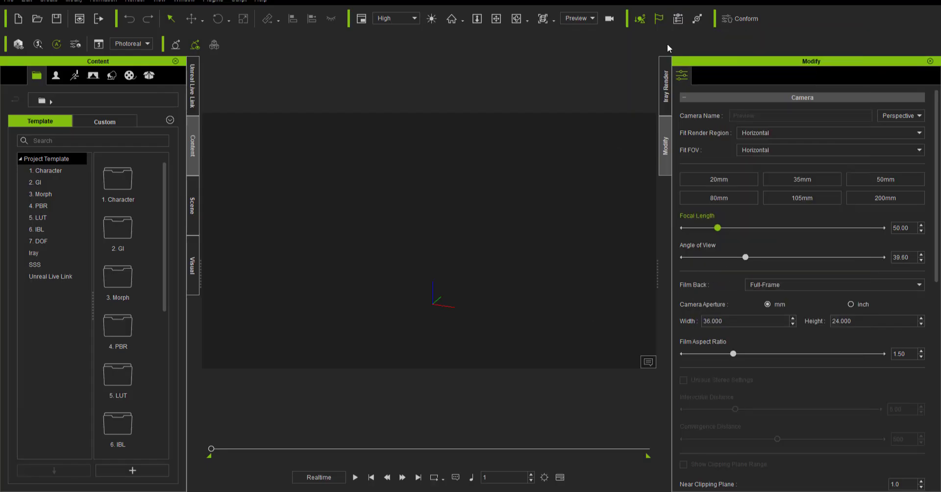
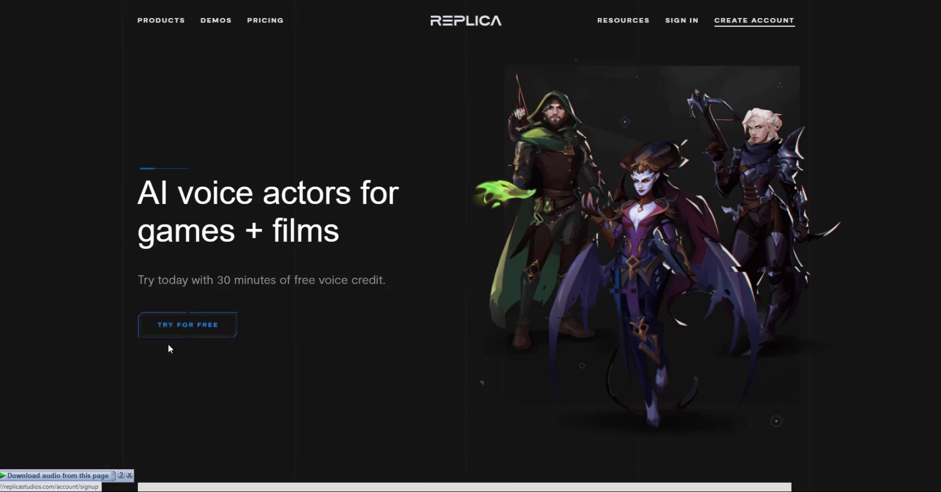
- Start the free trial on the Replica website and download the Replica Studios desktop app
{"action": "left_click", "coordinate": [184, 331]}
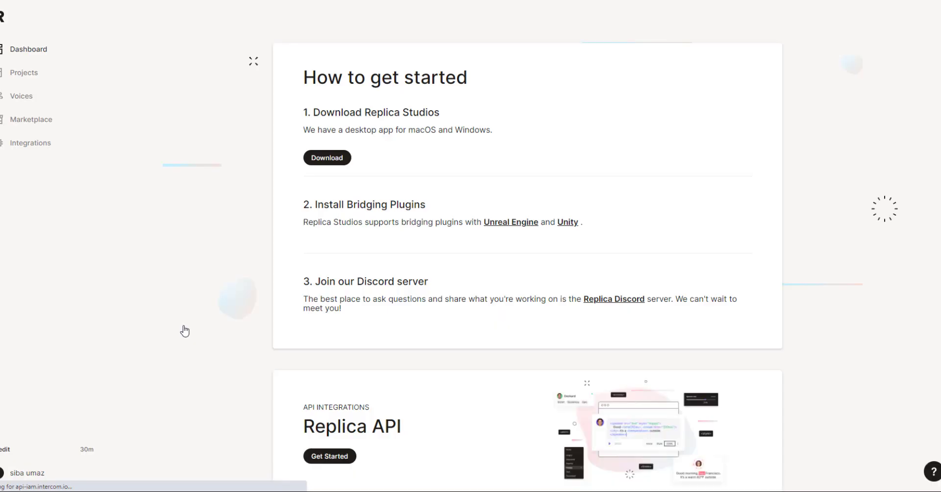
{"action": "scroll", "coordinate": [384, 295], "scroll_direction": "down", "scroll_amount": 5}
{"action": "scroll", "coordinate": [384, 296], "scroll_direction": "up", "scroll_amount": 5}
{"action": "left_click", "coordinate": [330, 157]}
{"action": "scroll", "coordinate": [332, 164], "scroll_direction": "down", "scroll_amount": 4}
{"action": "left_click", "coordinate": [518, 265]}
{"action": "left_click", "coordinate": [478, 275]}
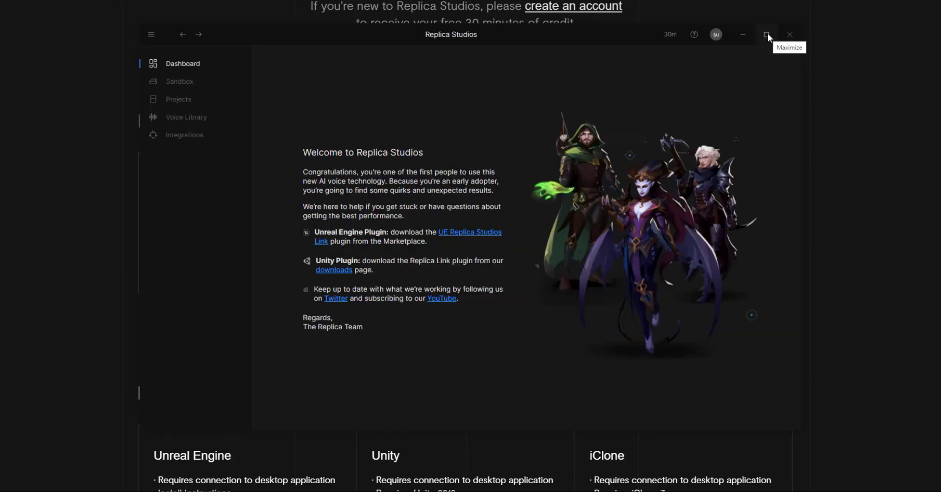
- Check the remaining voice credit balance in the Replica Studios desktop app
{"action": "left_click", "coordinate": [674, 37]}
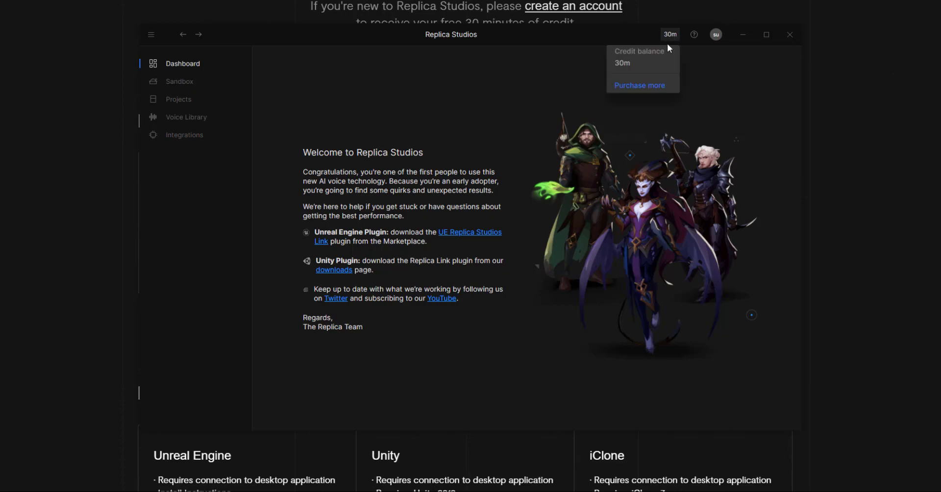
{"action": "left_click", "coordinate": [521, 74]}
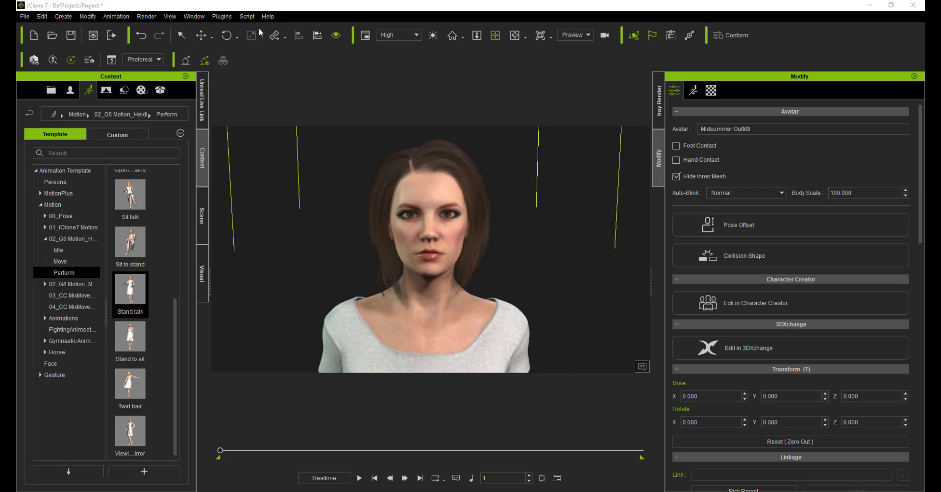
- In iClone 7, launch the Replica Link plugin and set Midsummer Outfit9 as the avatar receiving voice
{"action": "left_click", "coordinate": [222, 20]}
{"action": "mouse_move", "coordinate": [294, 78]}
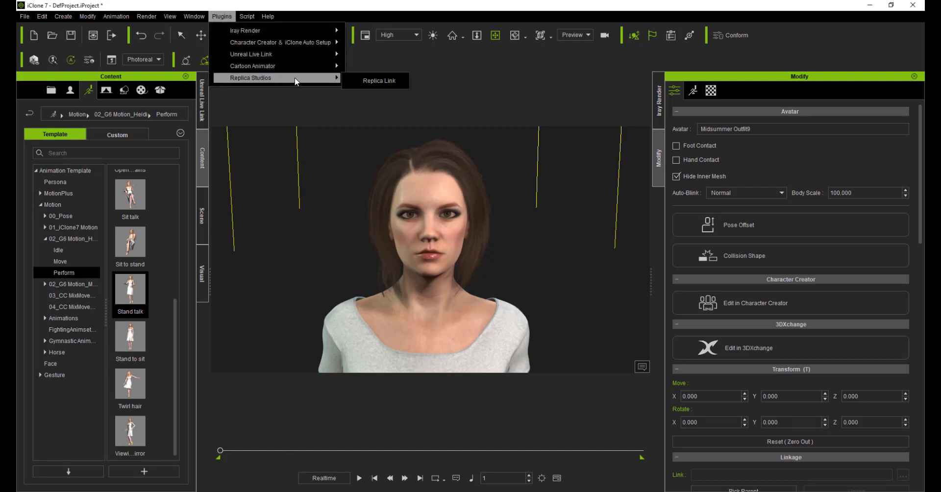
{"action": "left_click", "coordinate": [392, 82]}
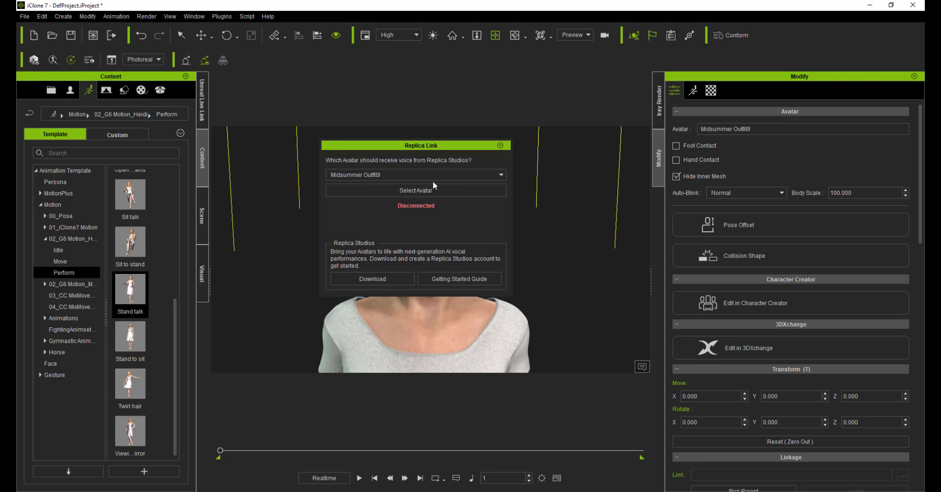
{"action": "left_click", "coordinate": [399, 189]}
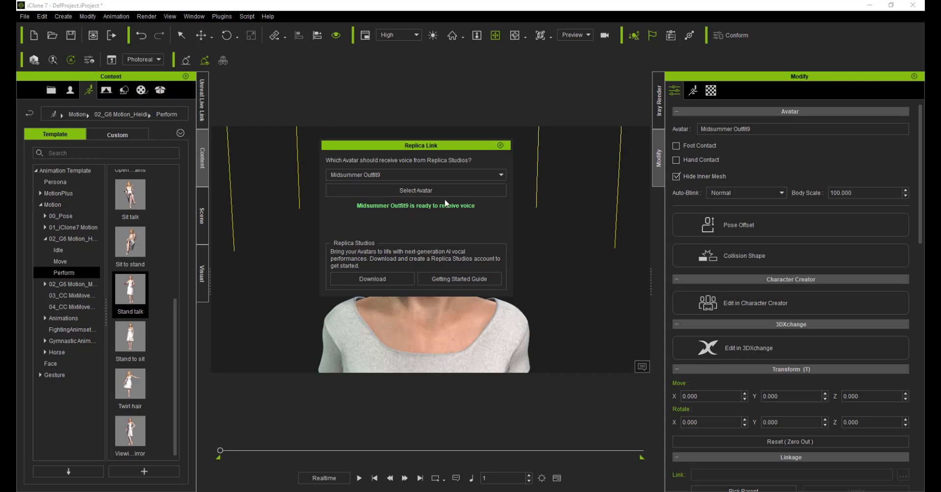
- Switch to the Replica Studios desktop app and open its Sandbox
{"action": "left_click", "coordinate": [380, 283]}
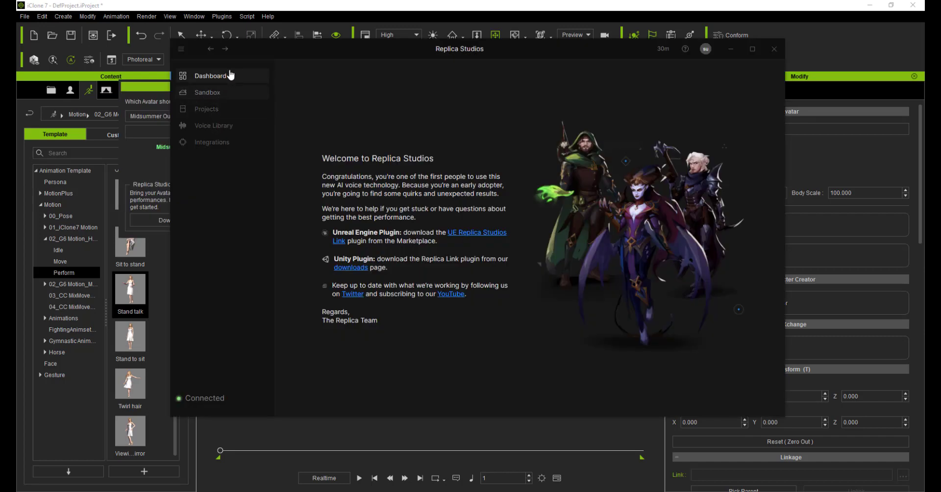
{"action": "left_click", "coordinate": [208, 124]}
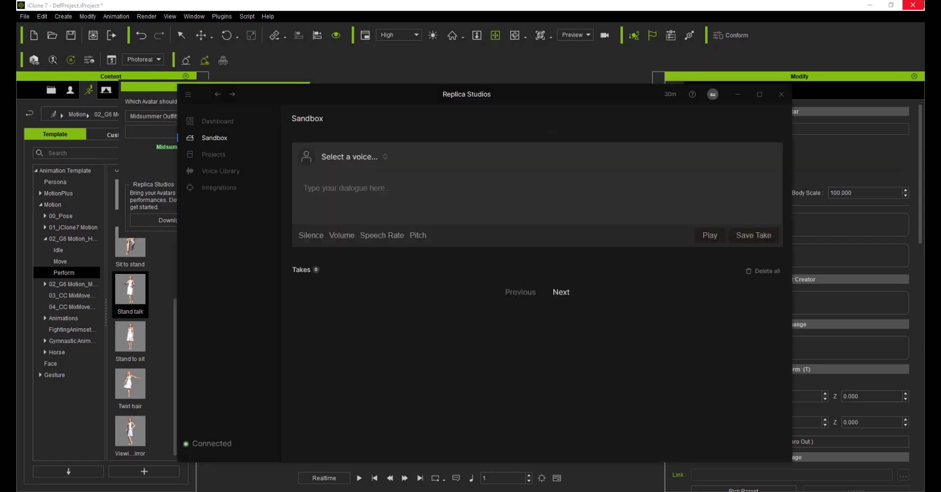
- Enter the dialogue "hallo darling how are you , I'm now speak using replica studio, I look more preety and hot . let's talk . send me location location location"
{"action": "left_click", "coordinate": [462, 193]}
{"action": "type", "text": "hallo darling how are"}
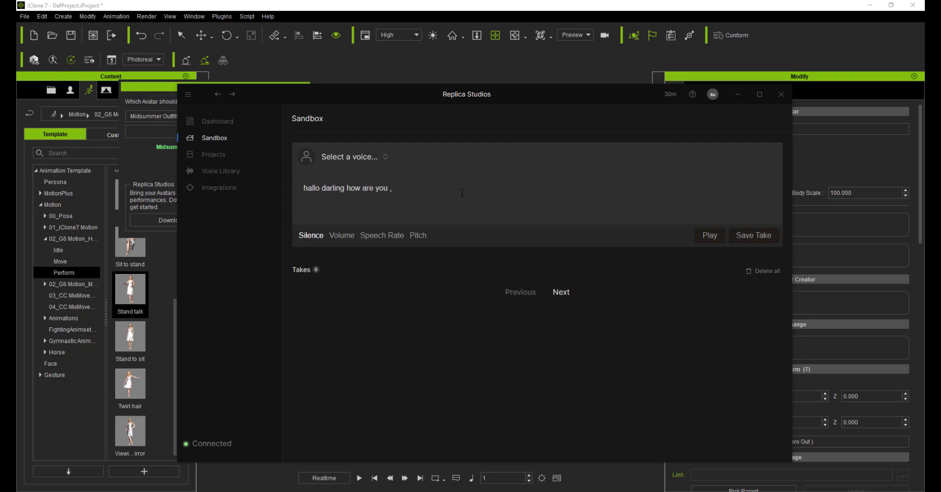
{"action": "type", "text": " you , I'm now speak using replicastudio"}
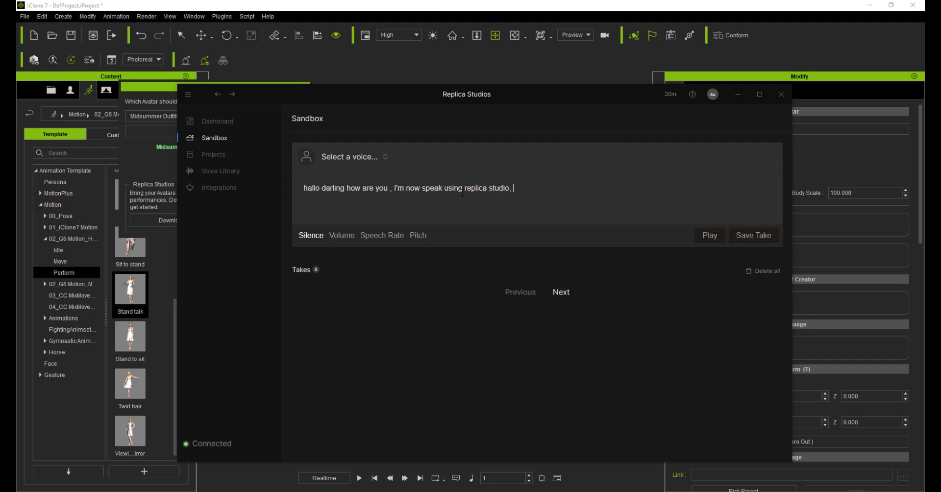
{"action": "type", "text": " , I look more preety and hot . let's talk . send me location location location"}
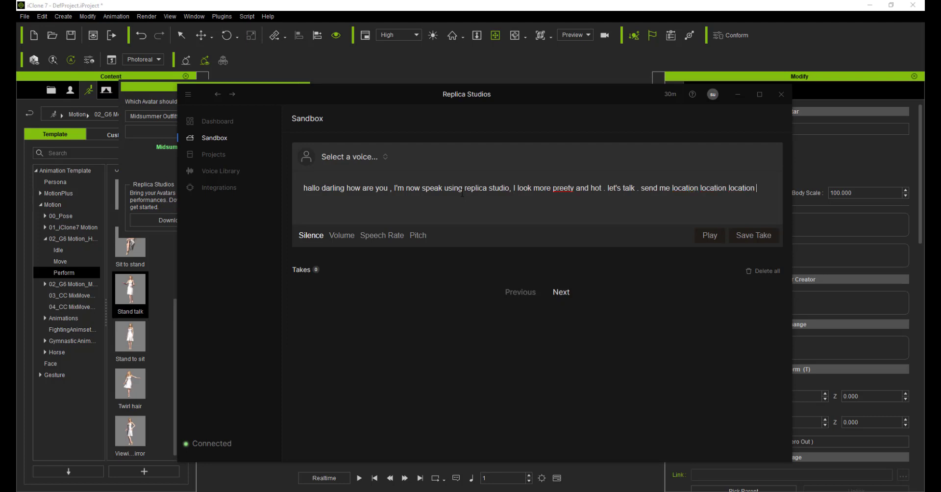
- Filter the available voice actors to Female and listen to the Agatha (Beta) and Amber samples
{"action": "left_click", "coordinate": [375, 158]}
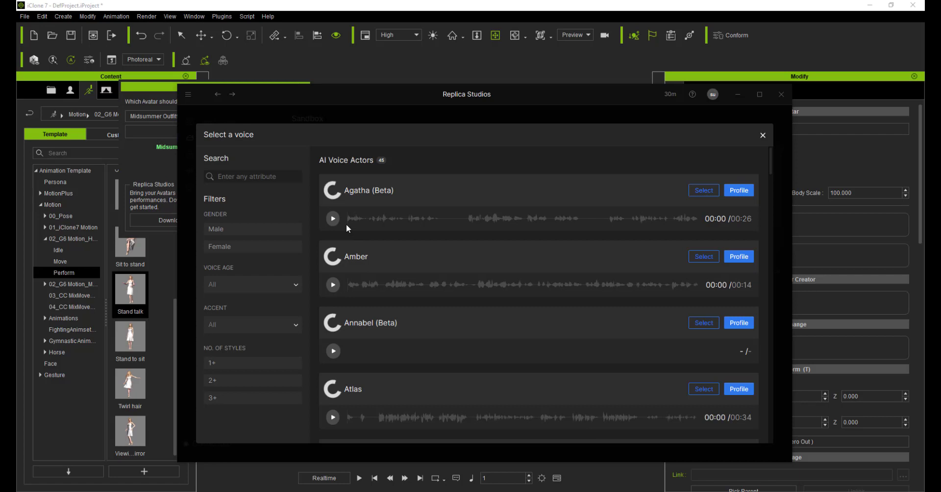
{"action": "left_click", "coordinate": [235, 245]}
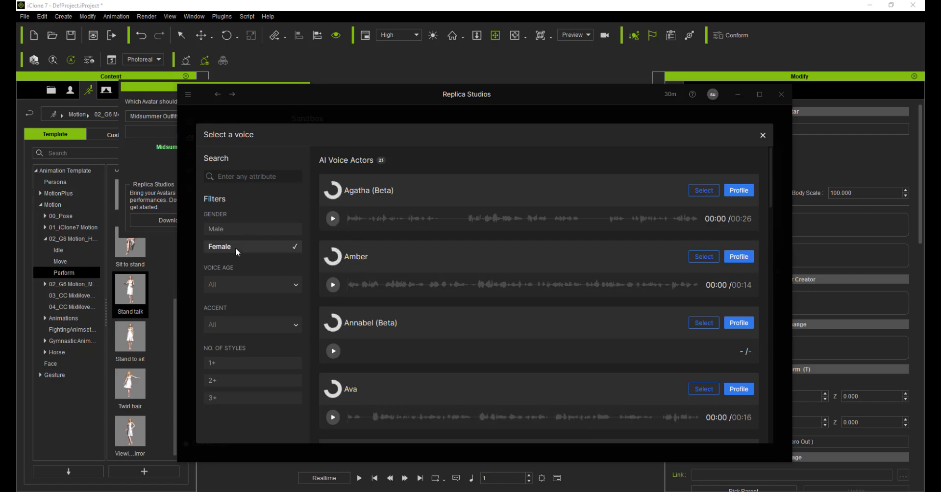
{"action": "left_click", "coordinate": [334, 222]}
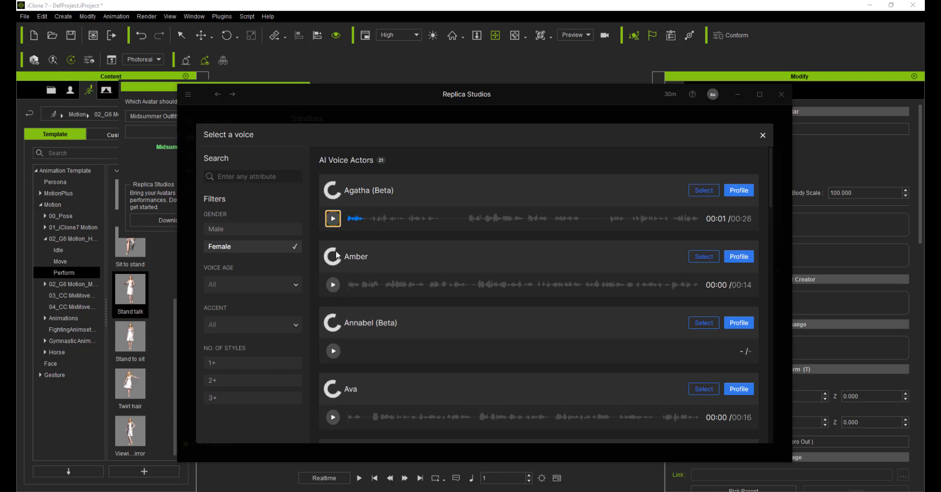
{"action": "left_click", "coordinate": [333, 284]}
{"action": "left_click", "coordinate": [332, 284]}
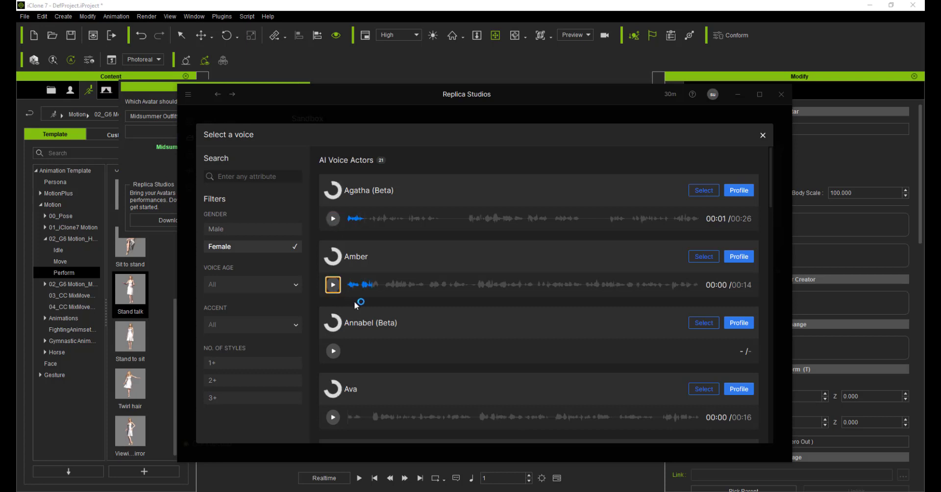
- Listen to the Annabel (Beta), Ava and Catalina (Beta) samples, raising the system volume to hear them
{"action": "scroll", "coordinate": [338, 297], "scroll_direction": "down", "scroll_amount": 2}
{"action": "left_click", "coordinate": [334, 257]}
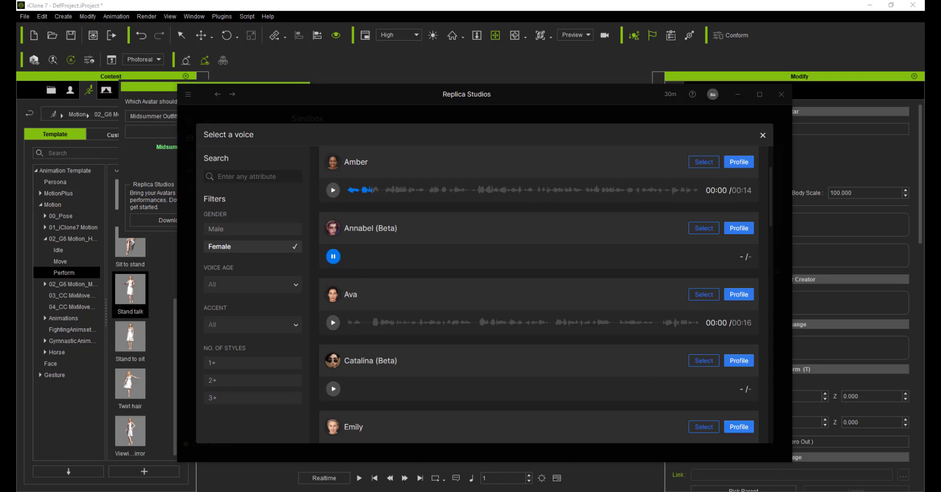
{"action": "left_click", "coordinate": [817, 478]}
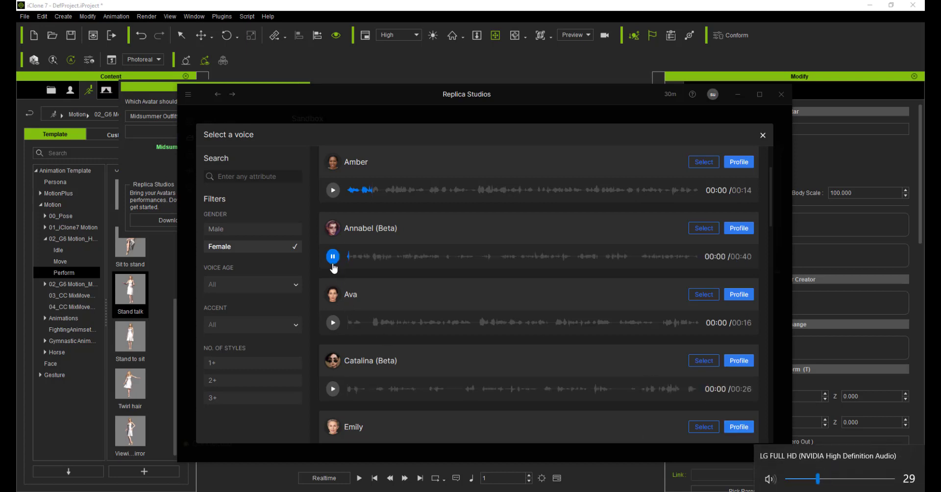
{"action": "left_click_drag", "start_coordinate": [817, 479], "coordinate": [832, 479]}
{"action": "left_click", "coordinate": [333, 257]}
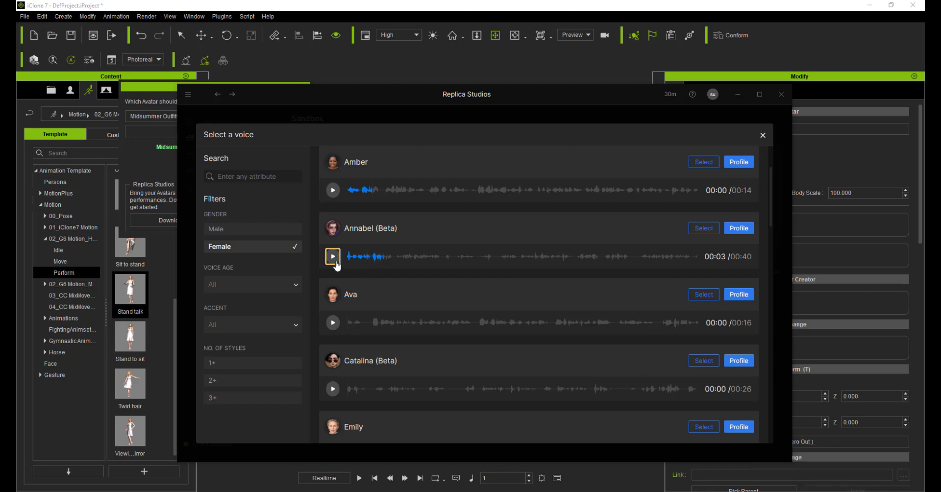
{"action": "left_click", "coordinate": [334, 322]}
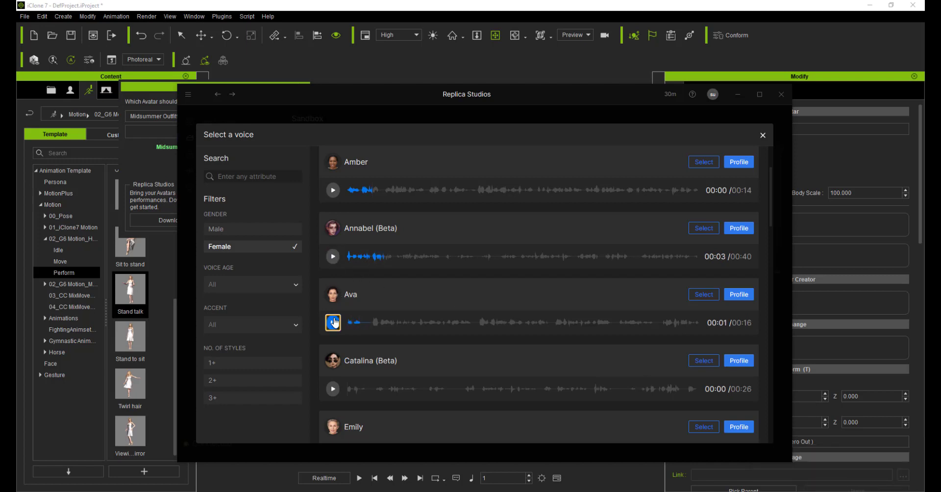
{"action": "left_click", "coordinate": [333, 389]}
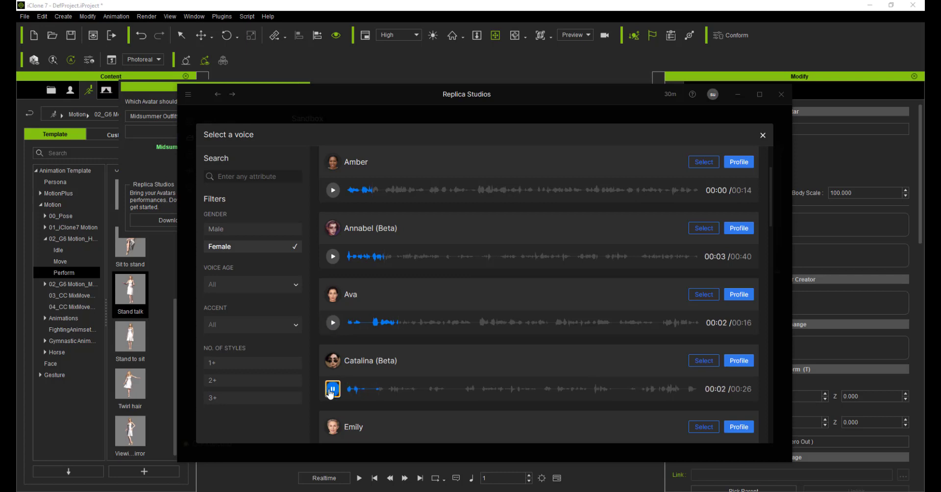
- Choose Catalina (Beta) as the voice and play the dialogue with it
{"action": "left_click", "coordinate": [703, 360]}
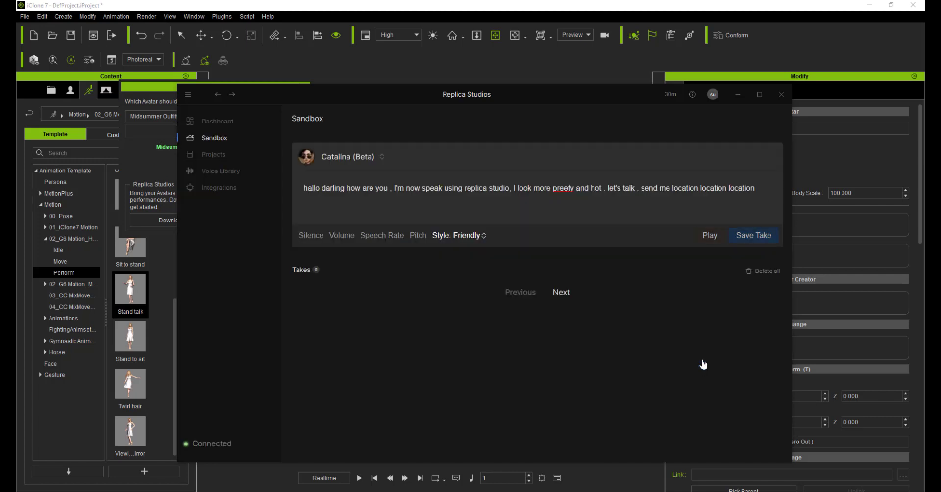
{"action": "left_click", "coordinate": [711, 239]}
{"action": "left_click", "coordinate": [710, 239]}
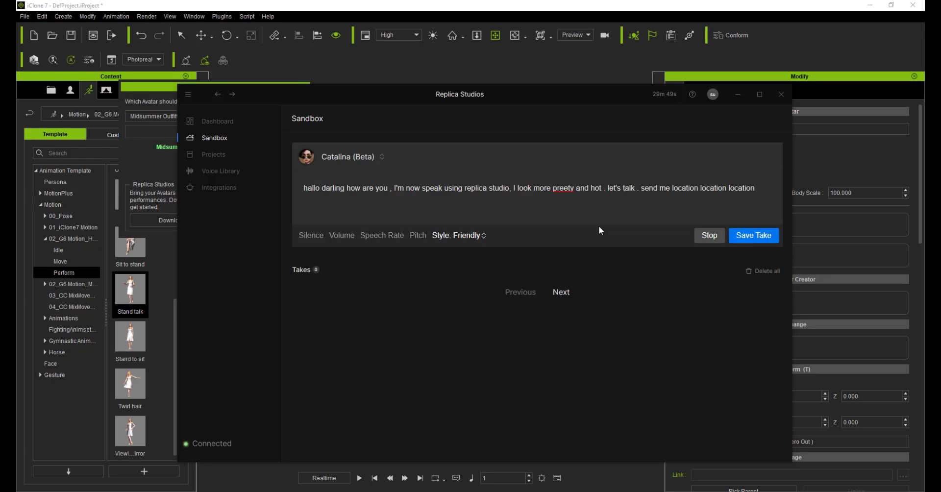
- Change the dialogue's ending to "send me location , send me location , send me location" and preview the speech
{"action": "left_click", "coordinate": [702, 189]}
{"action": "type", "text": ", send me location"}
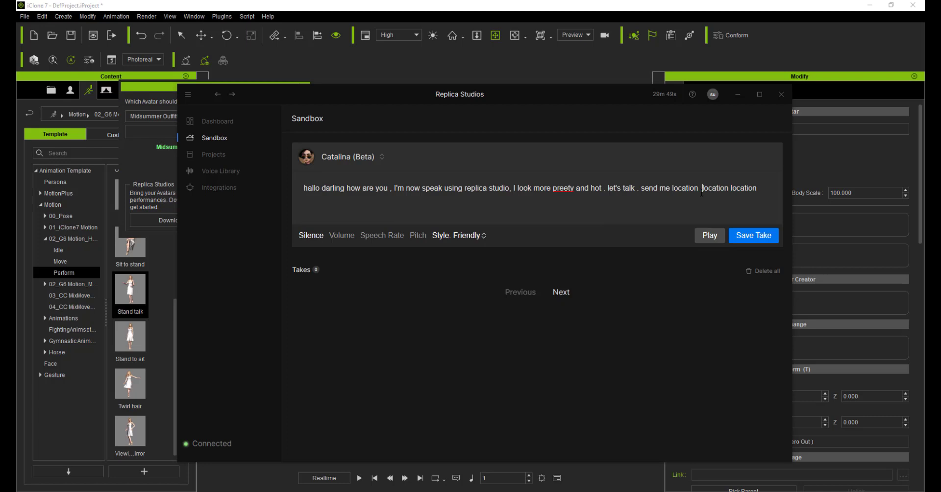
{"action": "type", "text": " , send me"}
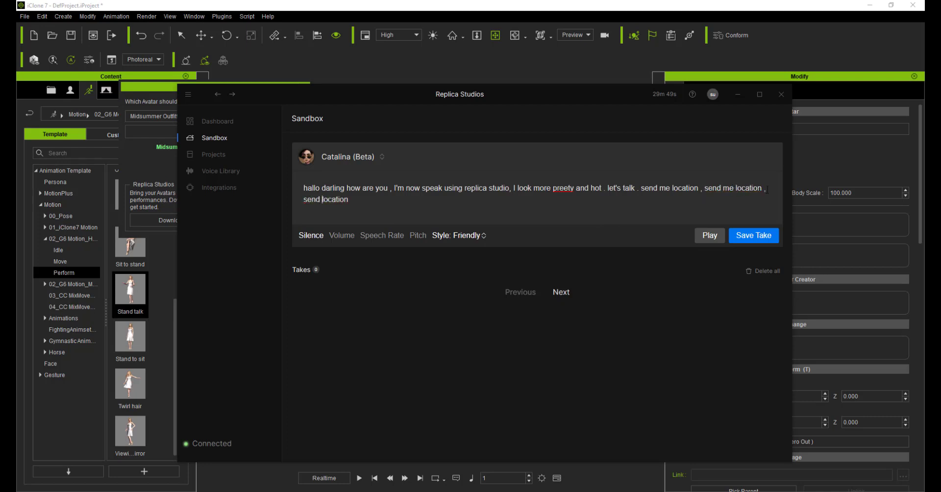
{"action": "left_click", "coordinate": [717, 236]}
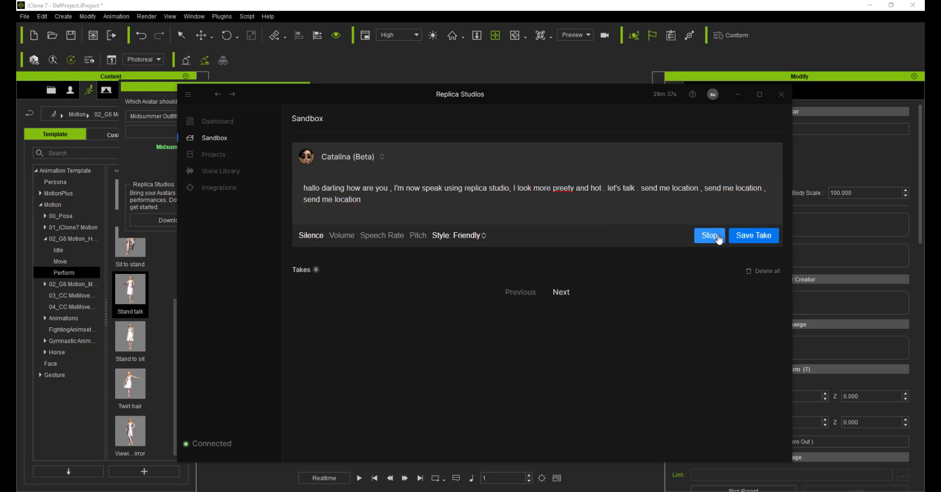
{"action": "left_click", "coordinate": [718, 239]}
- Replace the comma after "how are you" with a question mark and play the dialogue again
{"action": "left_click", "coordinate": [392, 188]}
{"action": "key", "text": "BackSpace"}
{"action": "type", "text": "?"}
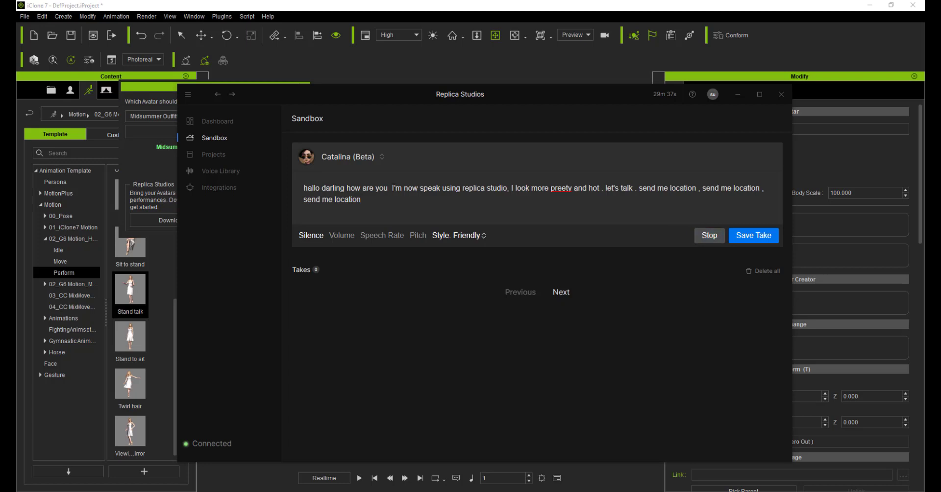
{"action": "left_click", "coordinate": [709, 234]}
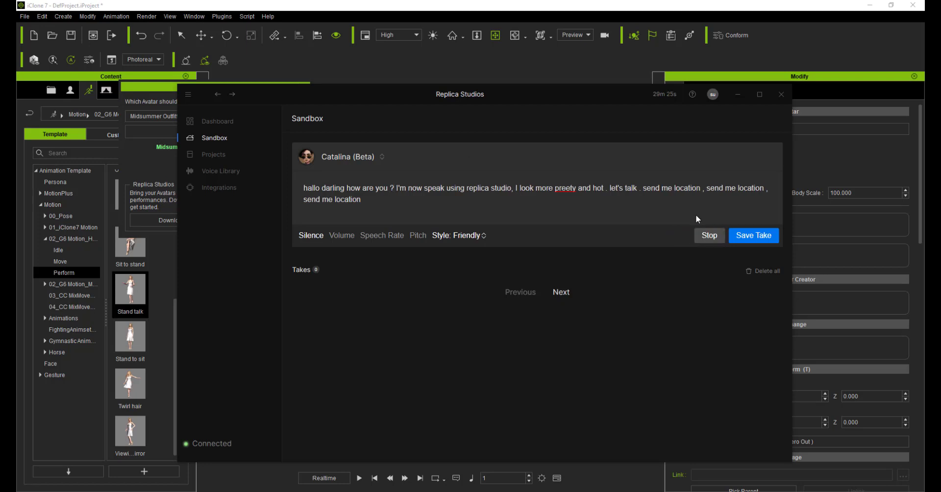
- Try alternative voice styles for the dialogue, including Serious, and listen to the result
{"action": "left_click", "coordinate": [456, 236]}
{"action": "left_click", "coordinate": [445, 257]}
{"action": "left_click", "coordinate": [709, 235]}
{"action": "left_click", "coordinate": [465, 235]}
{"action": "left_click", "coordinate": [446, 278]}
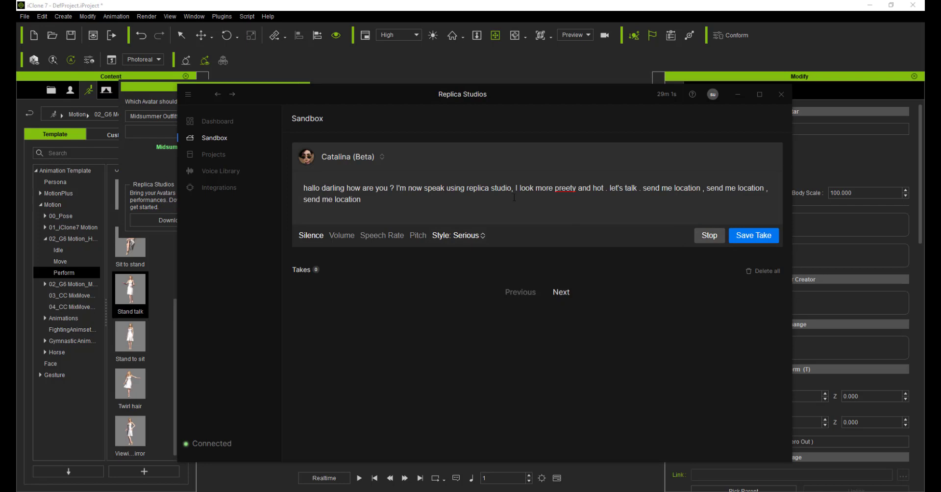
- Set the voice style to Friendly and save the dialogue as a take
{"action": "left_click", "coordinate": [484, 232]}
{"action": "left_click", "coordinate": [453, 266]}
{"action": "left_click", "coordinate": [749, 236]}
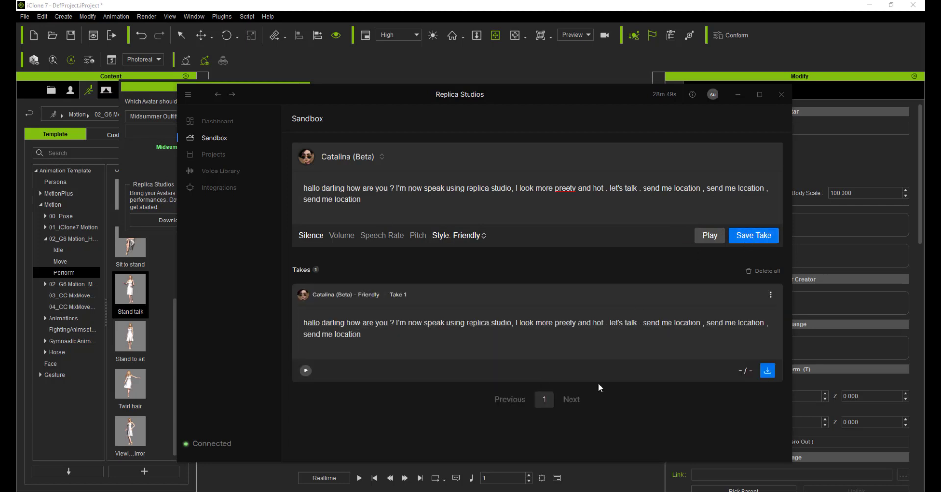
- Export the Friendly take to iClone for Midsummer Outfit9 and apply an animation style to the incoming voice
{"action": "left_click", "coordinate": [768, 372]}
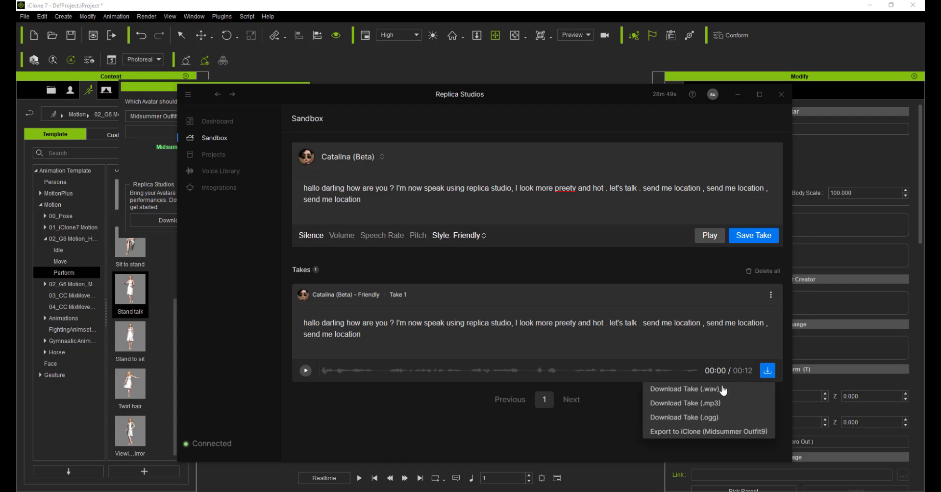
{"action": "left_click", "coordinate": [718, 431]}
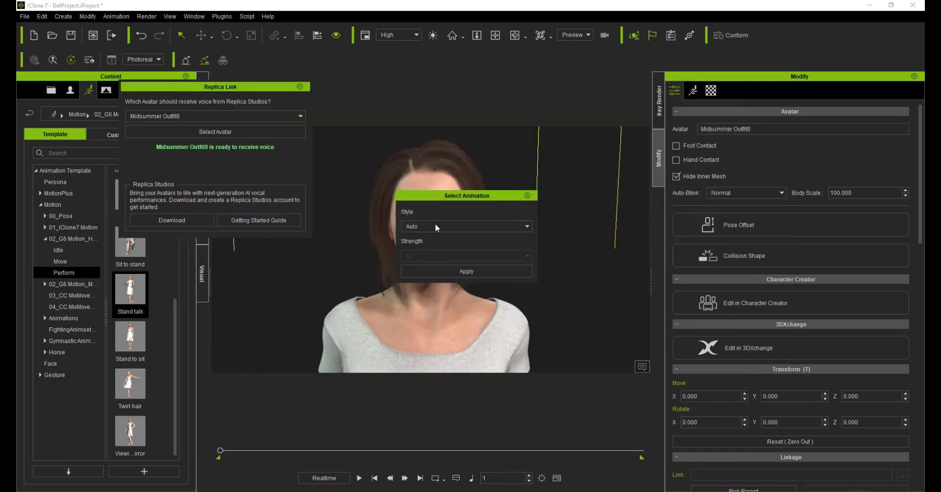
{"action": "left_click", "coordinate": [434, 224]}
{"action": "left_click", "coordinate": [419, 279]}
{"action": "left_click", "coordinate": [458, 268]}
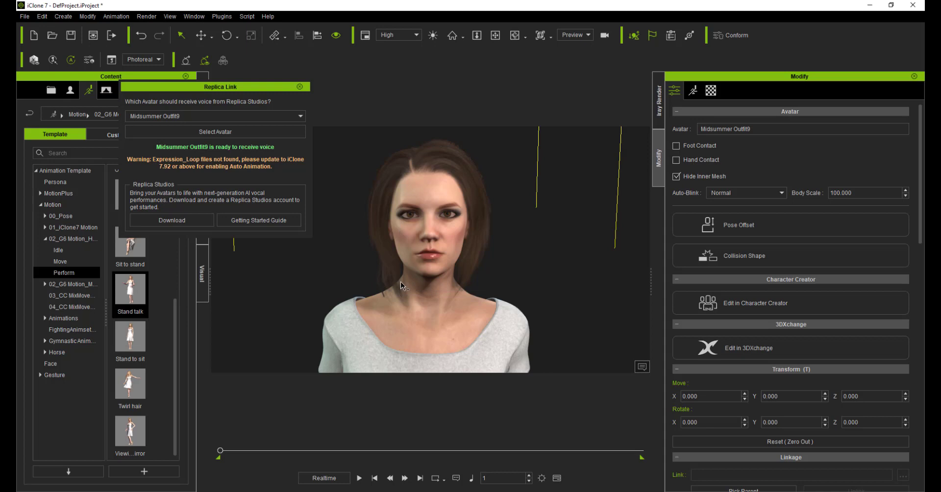
- Play back the avatar's voiced animation from the first frame and stop it once the dialogue has been reviewed
{"action": "left_click", "coordinate": [360, 477]}
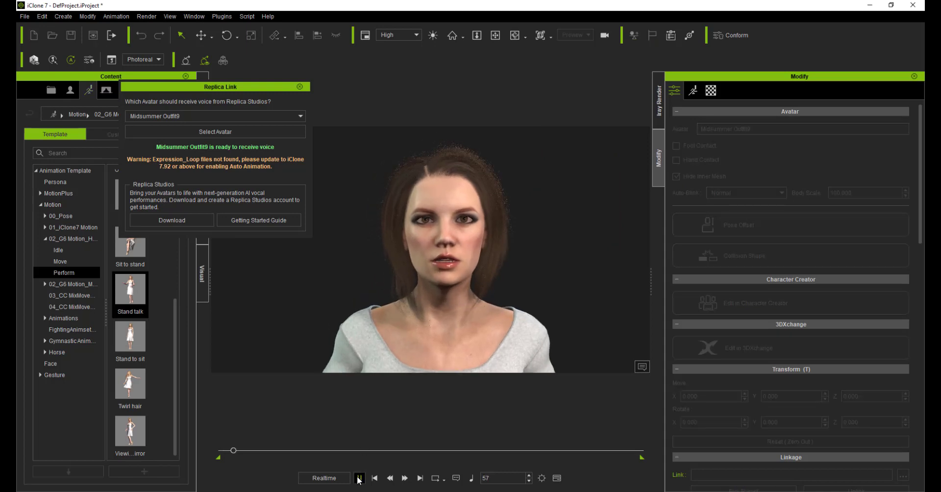
{"action": "left_click", "coordinate": [374, 477]}
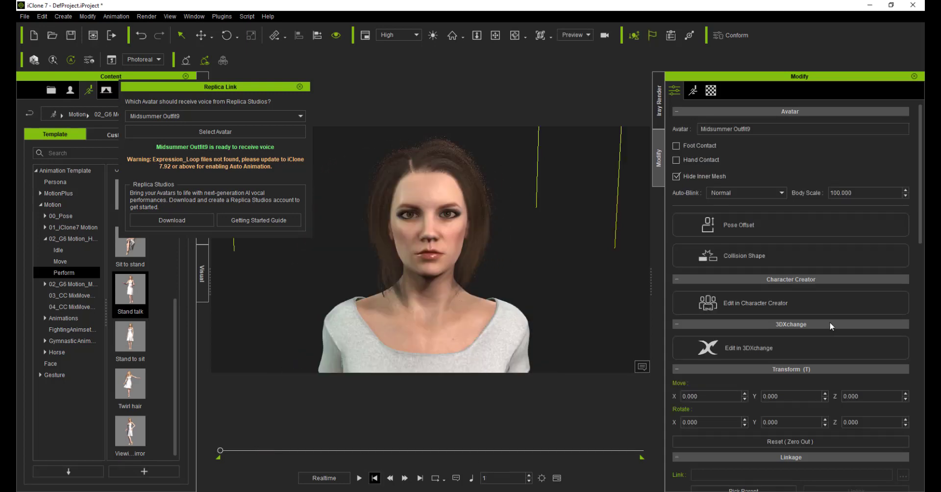
{"action": "scroll", "coordinate": [838, 323], "scroll_direction": "down", "scroll_amount": 2}
{"action": "scroll", "coordinate": [848, 322], "scroll_direction": "down", "scroll_amount": 3}
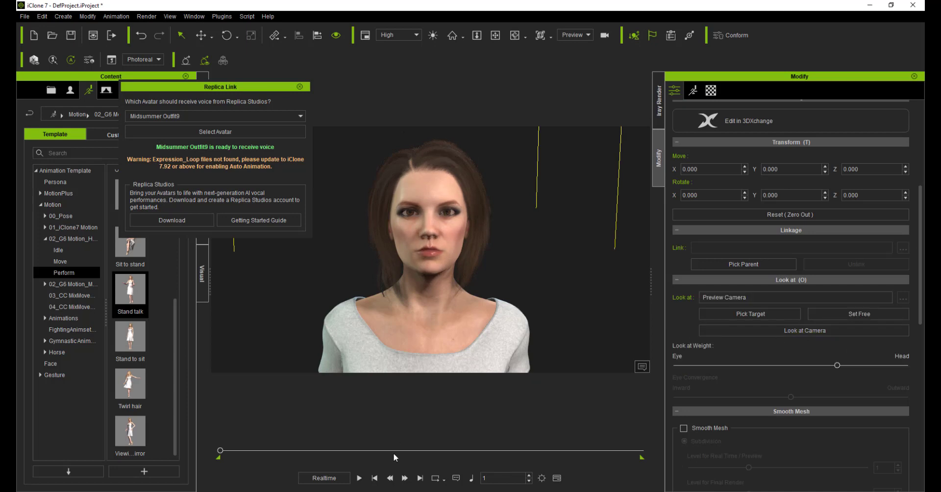
{"action": "left_click", "coordinate": [359, 478]}
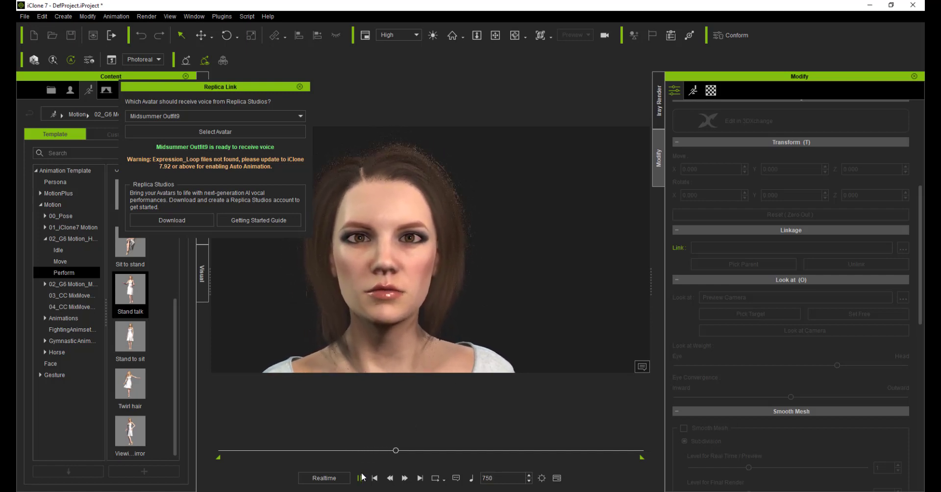
{"action": "key", "text": "space"}
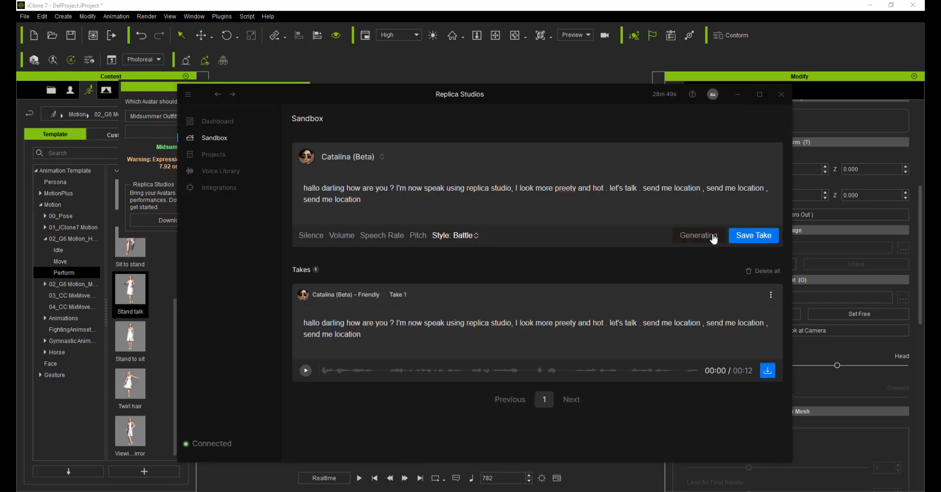
- Export the Battle-style take to iClone for Midsummer Outfit9, apply its animation and play back the result
{"action": "scroll", "coordinate": [764, 300], "scroll_direction": "down", "scroll_amount": 2}
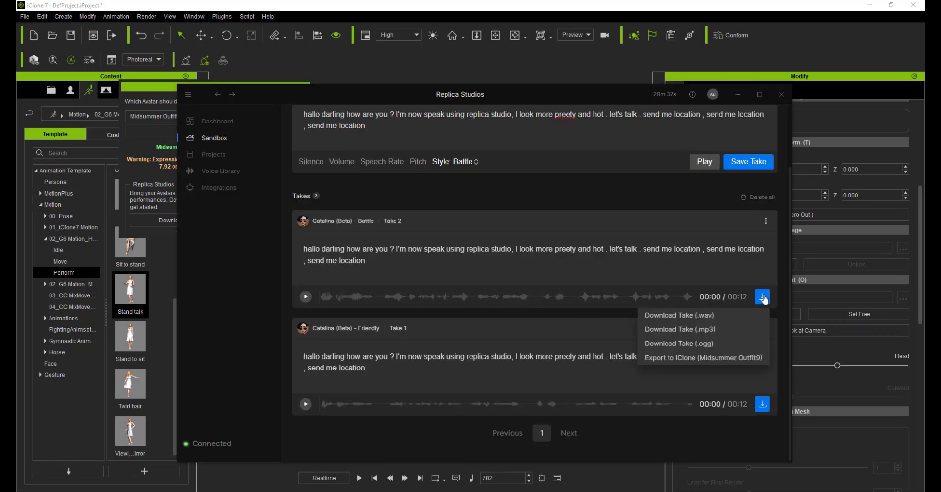
{"action": "left_click", "coordinate": [737, 94]}
{"action": "left_click", "coordinate": [470, 271]}
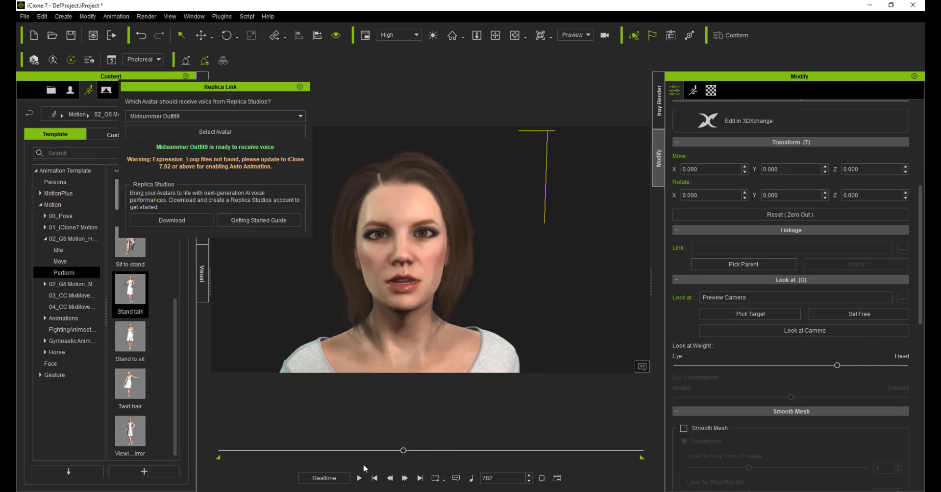
{"action": "left_click", "coordinate": [360, 478]}
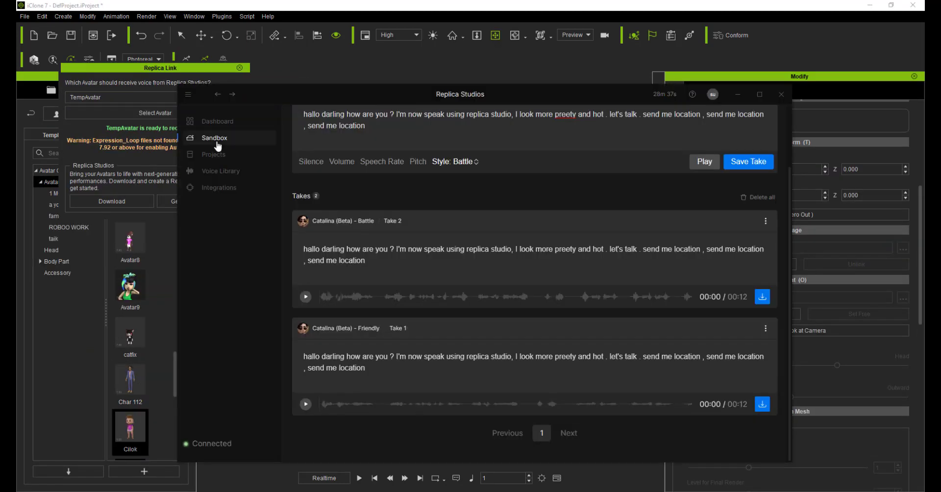
- In the Replica Studios Sandbox, choose Pumpkin (Beta) as the new voice
{"action": "left_click", "coordinate": [221, 170]}
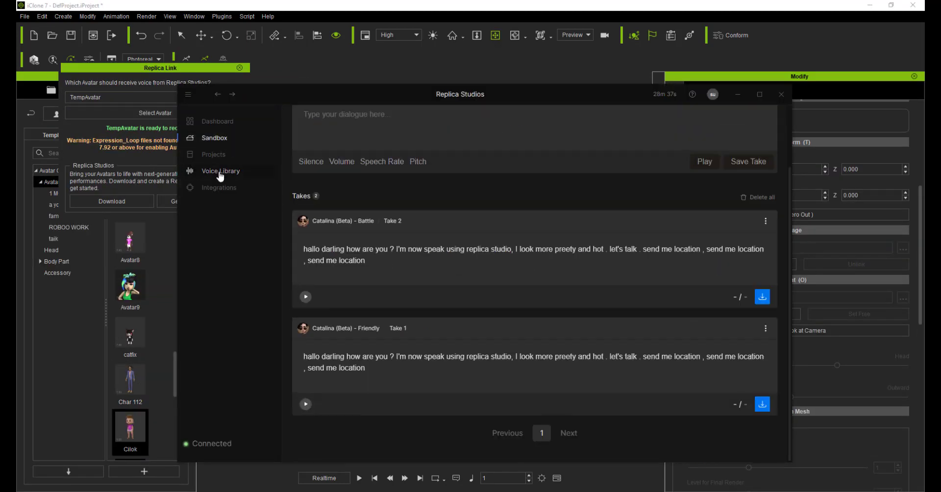
{"action": "left_click", "coordinate": [220, 171]}
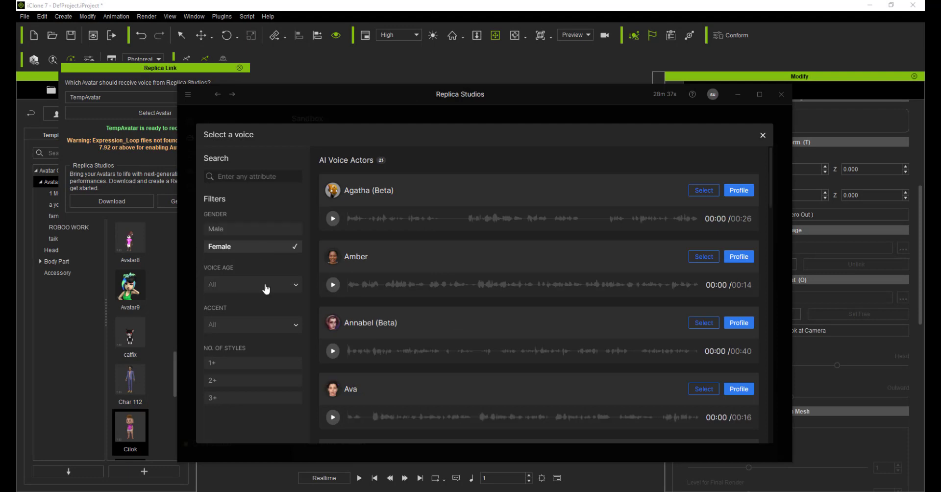
{"action": "left_click", "coordinate": [298, 286]}
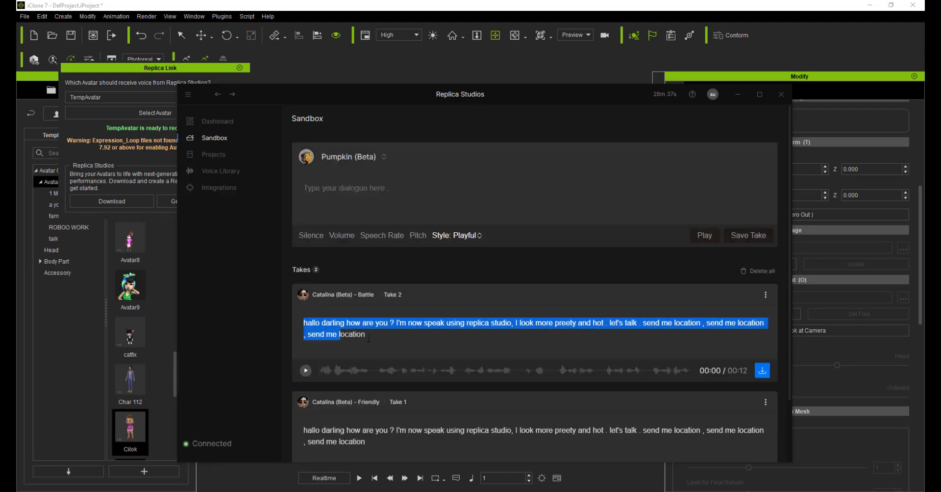
- Reuse the Take 2 dialogue text for the Pumpkin (Beta) voice, save the take and send it to TempAvatar in iClone
{"action": "left_click", "coordinate": [368, 338]}
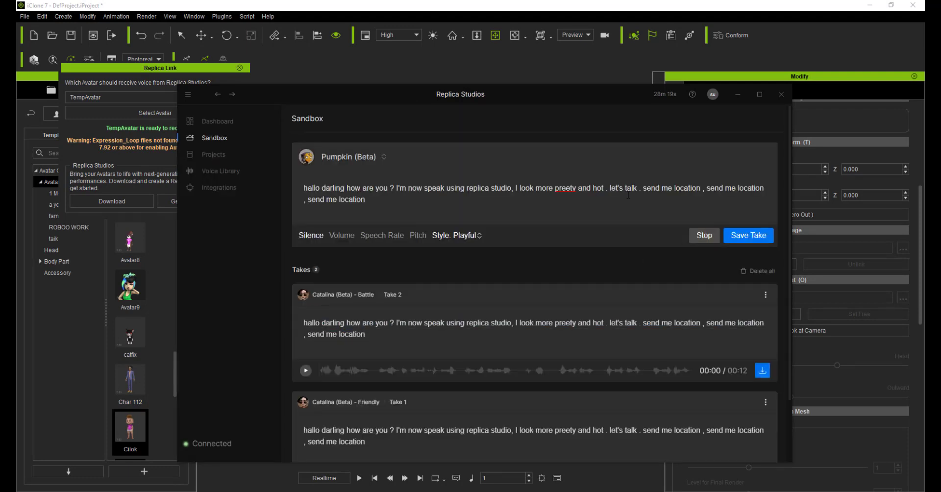
{"action": "left_click", "coordinate": [748, 236]}
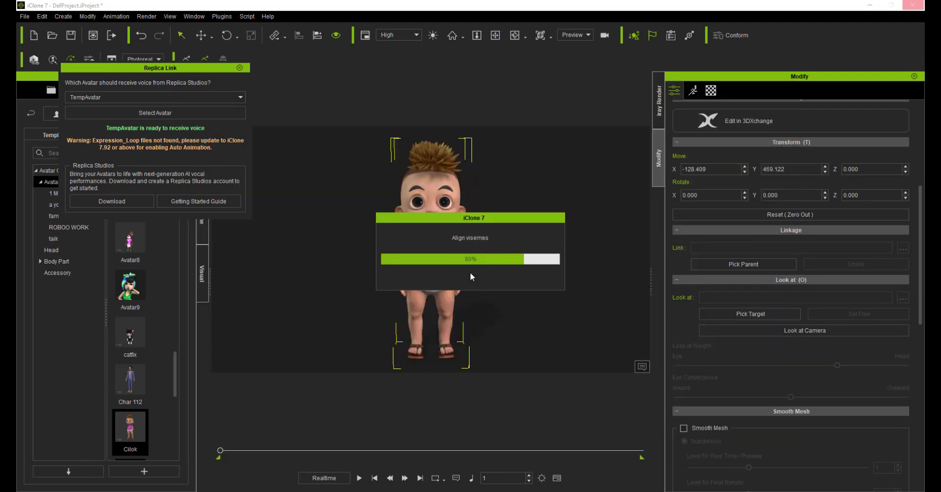
- Play back TempAvatar's new voiced animation at full-body view and again in close-up on the face
{"action": "left_click", "coordinate": [205, 230]}
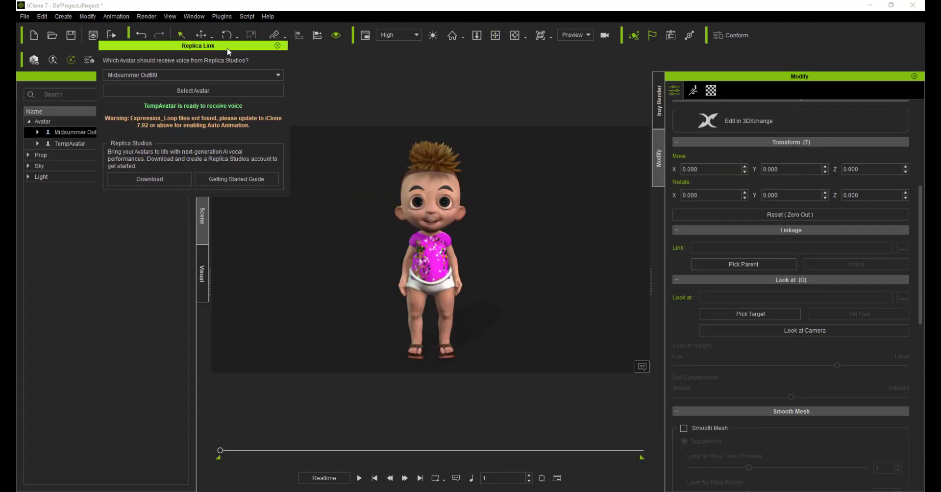
{"action": "left_click", "coordinate": [361, 478]}
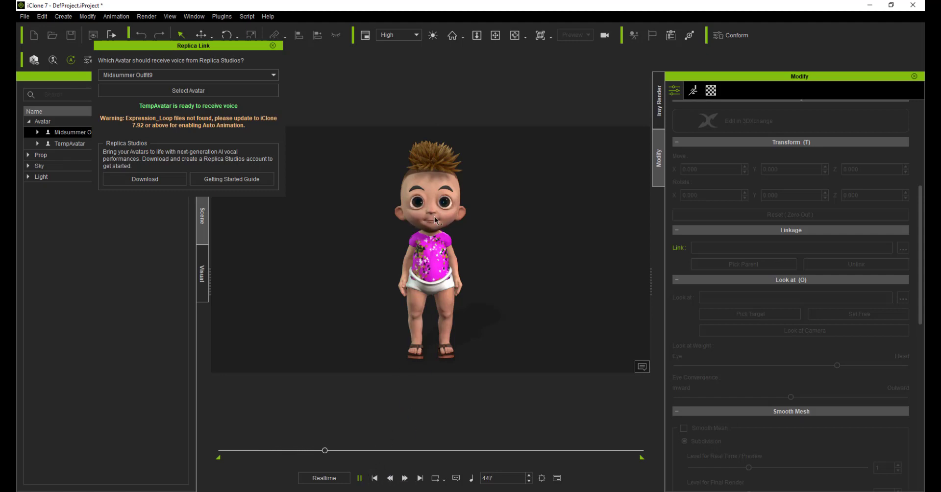
{"action": "double_click", "coordinate": [469, 169]}
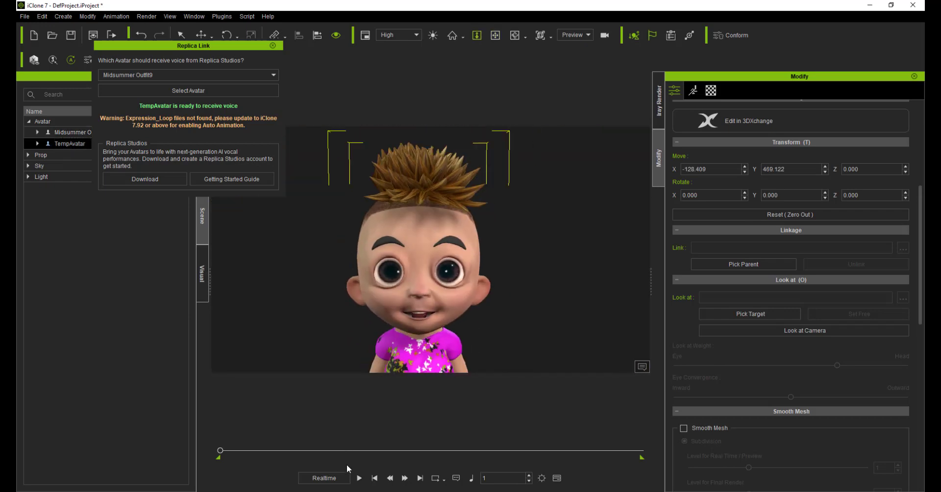
{"action": "left_click", "coordinate": [358, 478]}
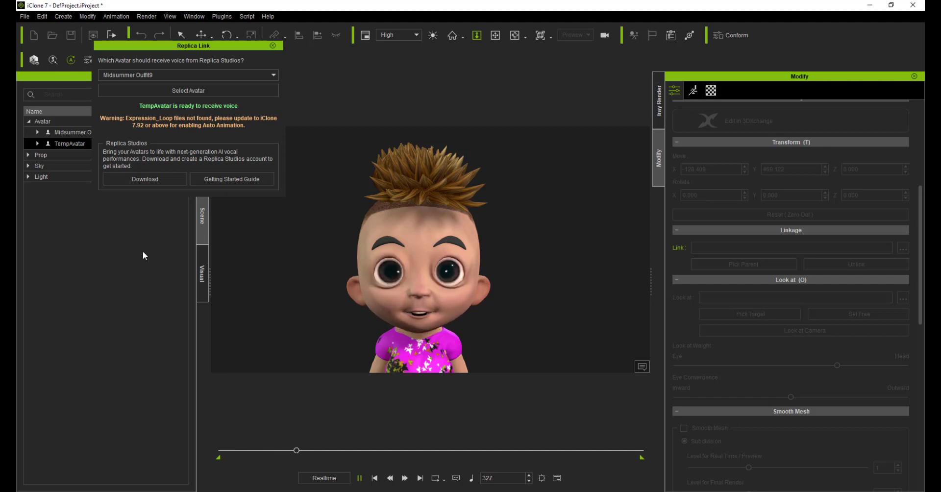
- Move the Replica Link window clear of the scene list, bring up the content library and stop the playback
{"action": "left_click_drag", "start_coordinate": [239, 48], "coordinate": [634, 71]}
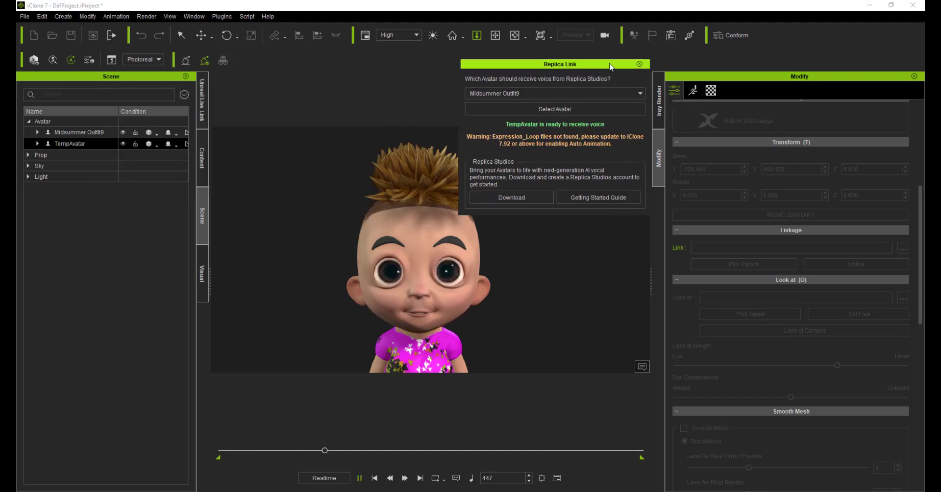
{"action": "left_click", "coordinate": [202, 154]}
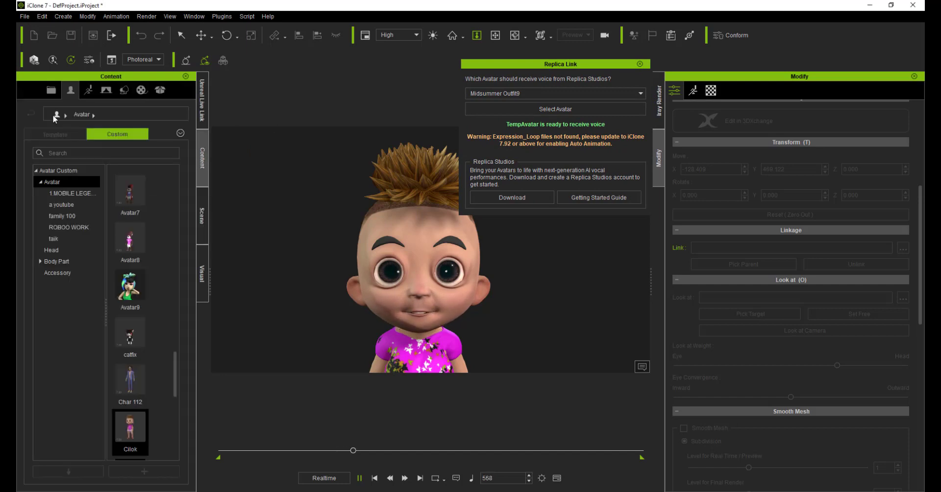
{"action": "key", "text": "space"}
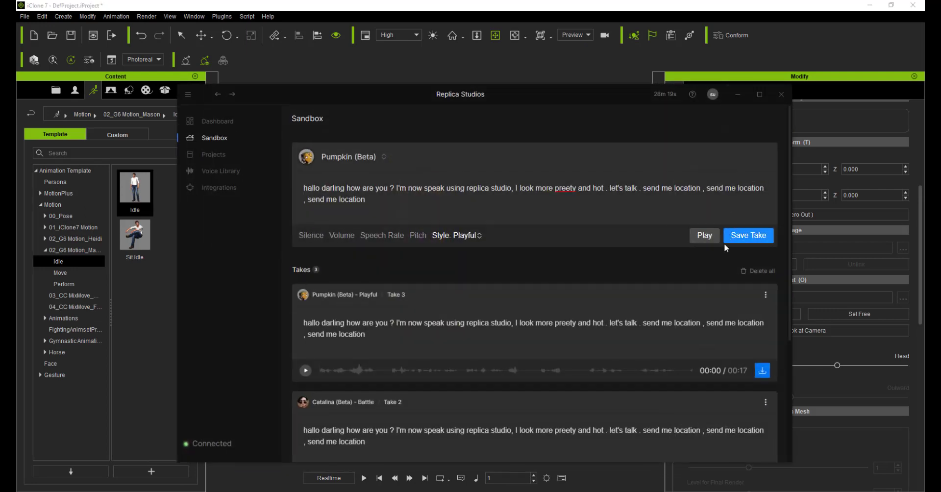
- In Replica Studios, download the Pumpkin (Beta) Playful Take 3 as an .mp3 file
{"action": "left_click", "coordinate": [762, 372]}
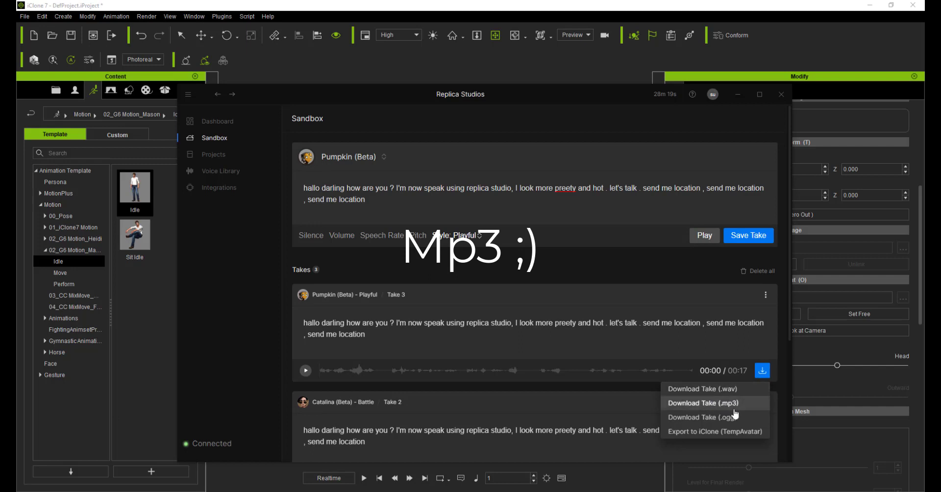
{"action": "left_click", "coordinate": [719, 405]}
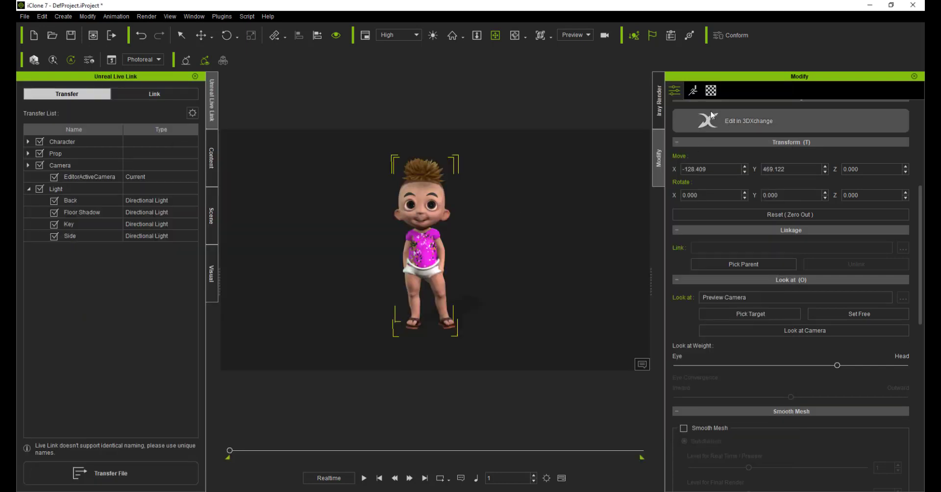
- In iClone, create a facial script for TempAvatar with AccuLips, using the downloaded voice audio
{"action": "left_click", "coordinate": [693, 91]}
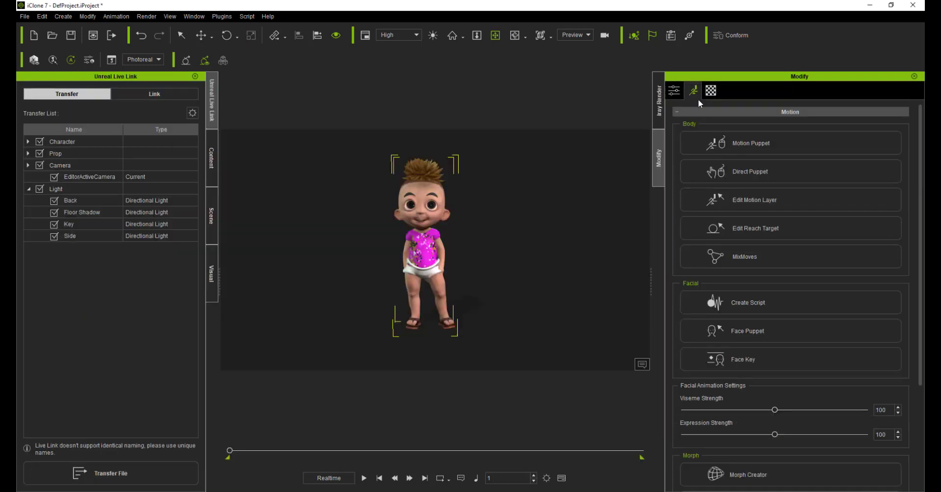
{"action": "left_click", "coordinate": [739, 301]}
{"action": "left_click", "coordinate": [462, 306]}
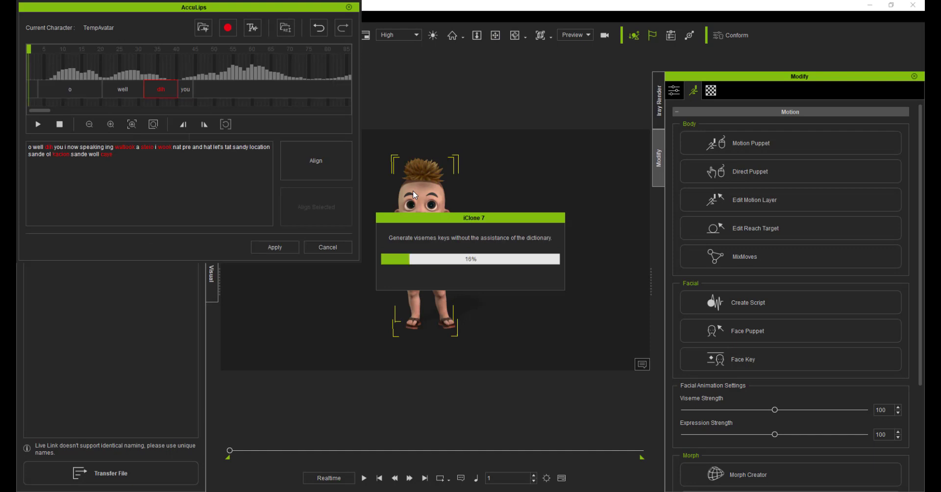
- Replace the AccuLips transcript with the Take 3 dialogue text, align it to the audio, apply it and play back the lip-sync
{"action": "key", "text": "Return"}
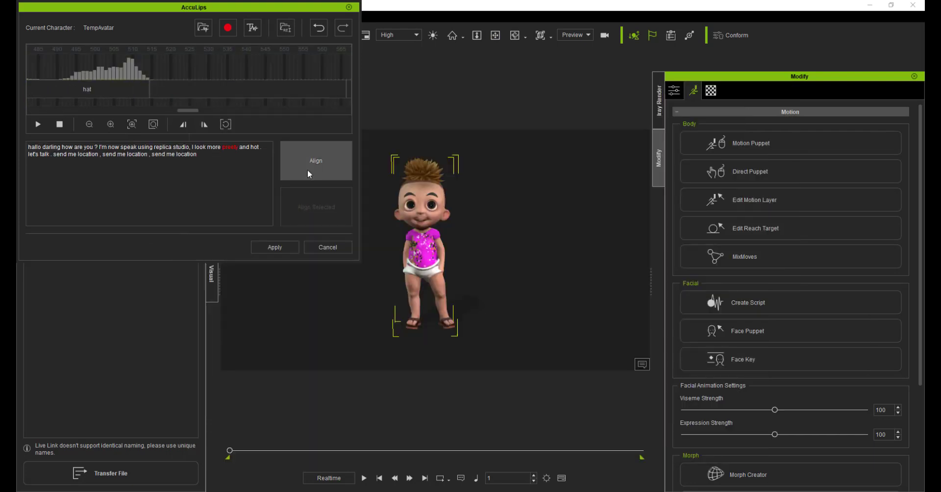
{"action": "left_click", "coordinate": [307, 167]}
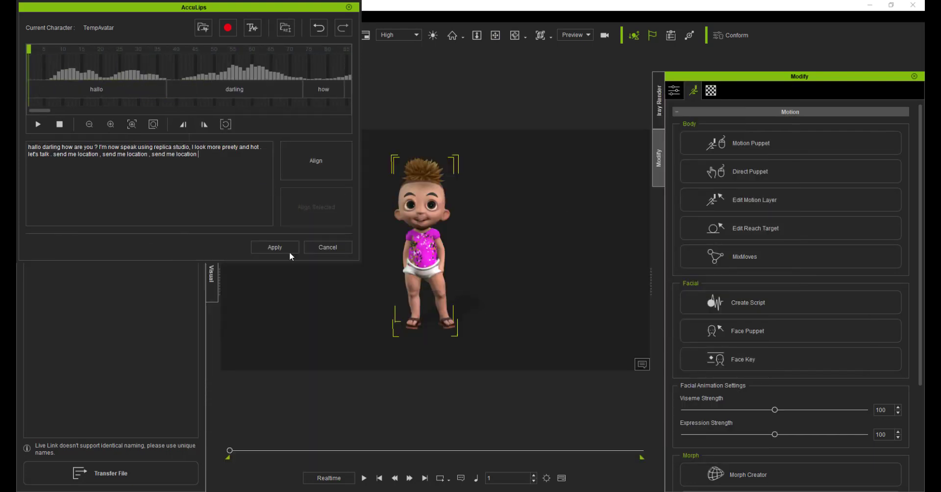
{"action": "left_click", "coordinate": [275, 247]}
{"action": "left_click", "coordinate": [363, 480]}
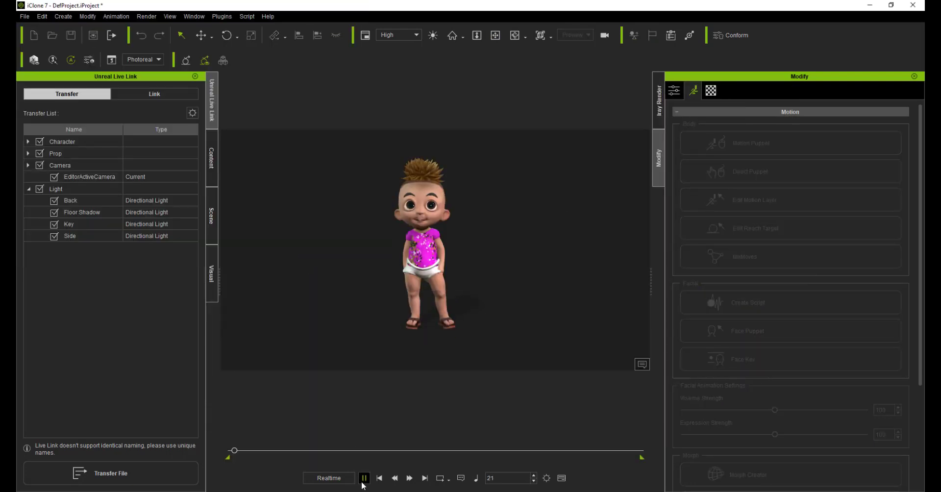